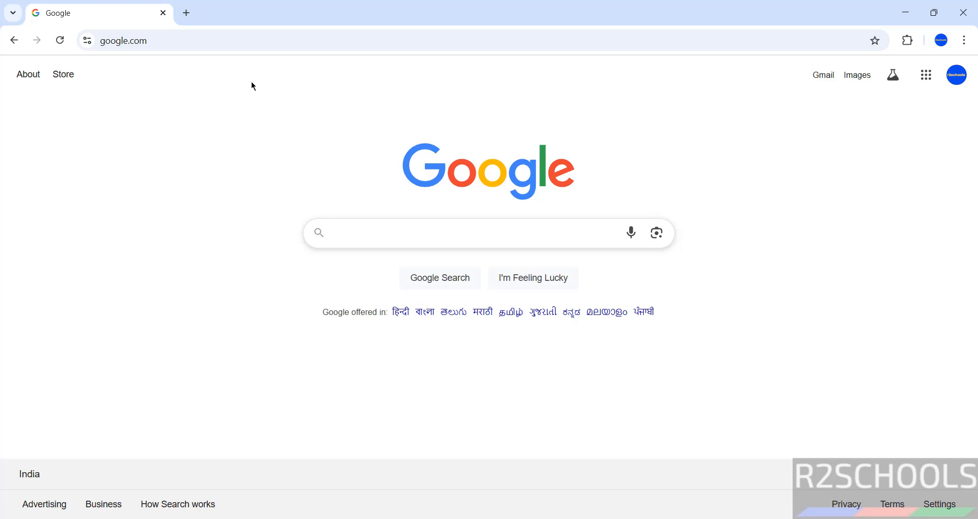
# Load mxlinux.org in Google Chrome's address bar.
pyautogui.click(216, 46)
pyautogui.write('mxl')
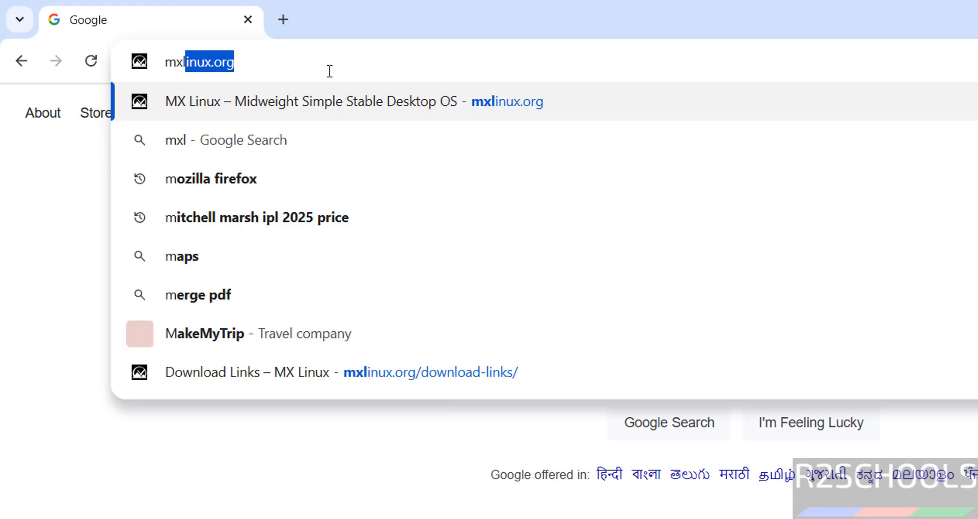
pyautogui.write('inux')
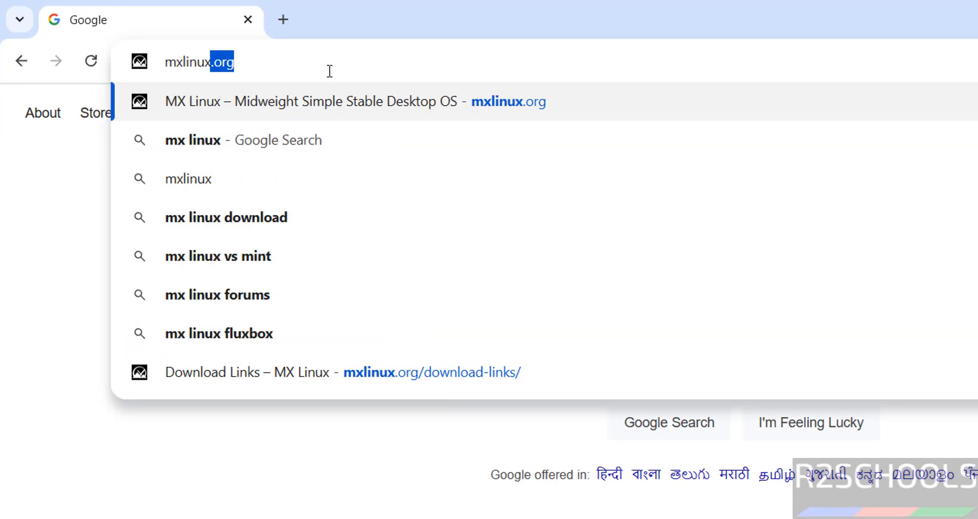
pyautogui.write('.org')
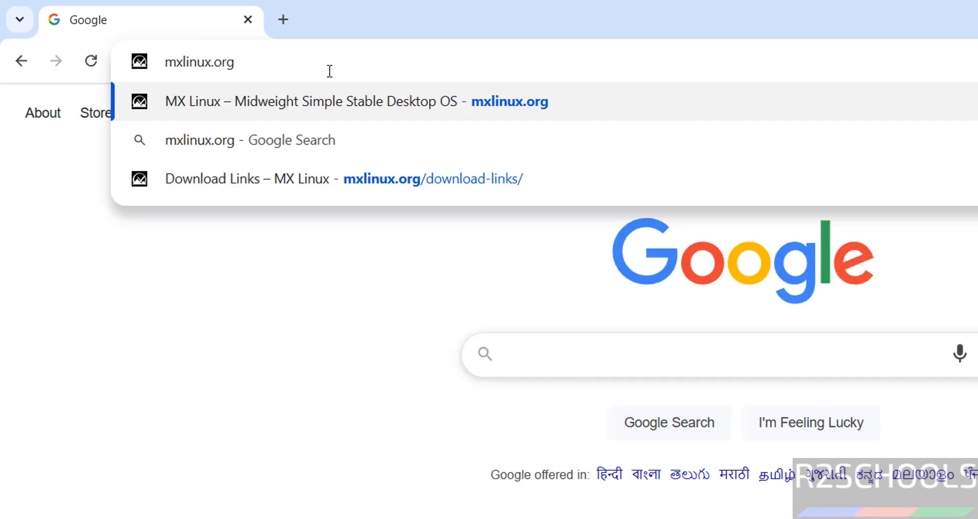
pyautogui.press('Return')
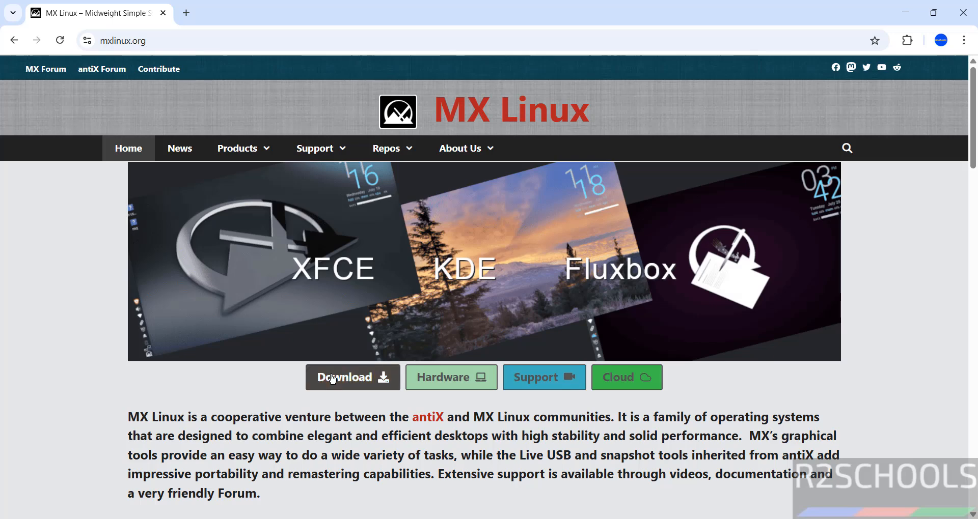
# Open the Download Links page and scroll through the MX-23.6 release editions.
pyautogui.click(332, 378)
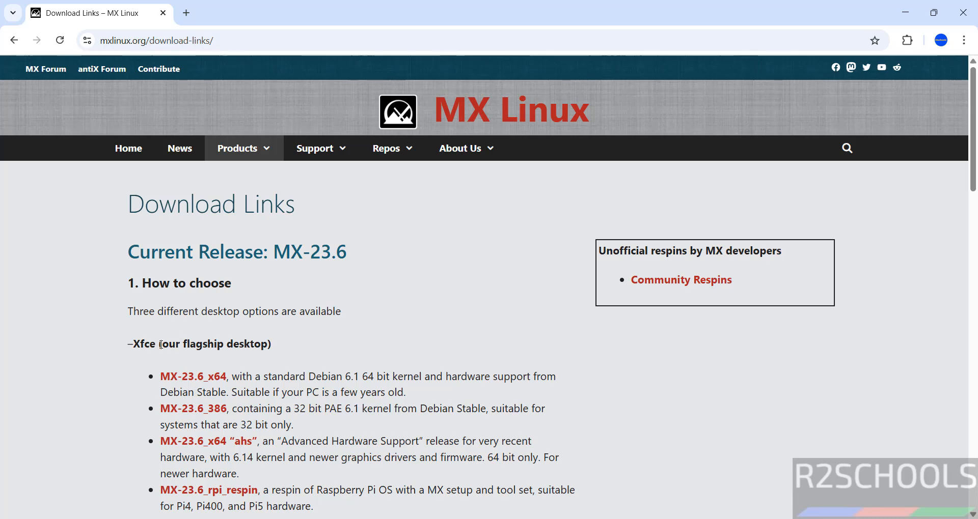
pyautogui.scroll(-3, 352, 363)
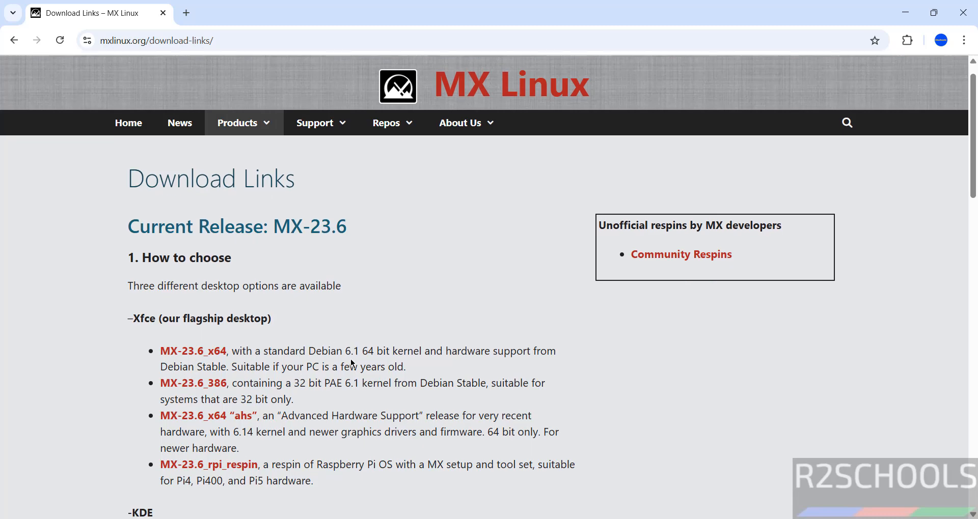
pyautogui.scroll(3, 353, 364)
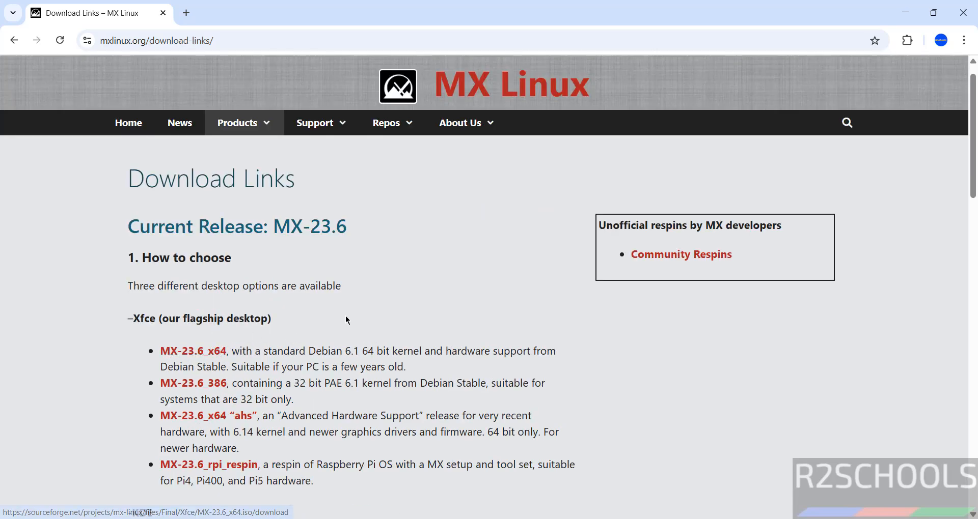
pyautogui.scroll(-3, 348, 320)
pyautogui.scroll(-6, 347, 320)
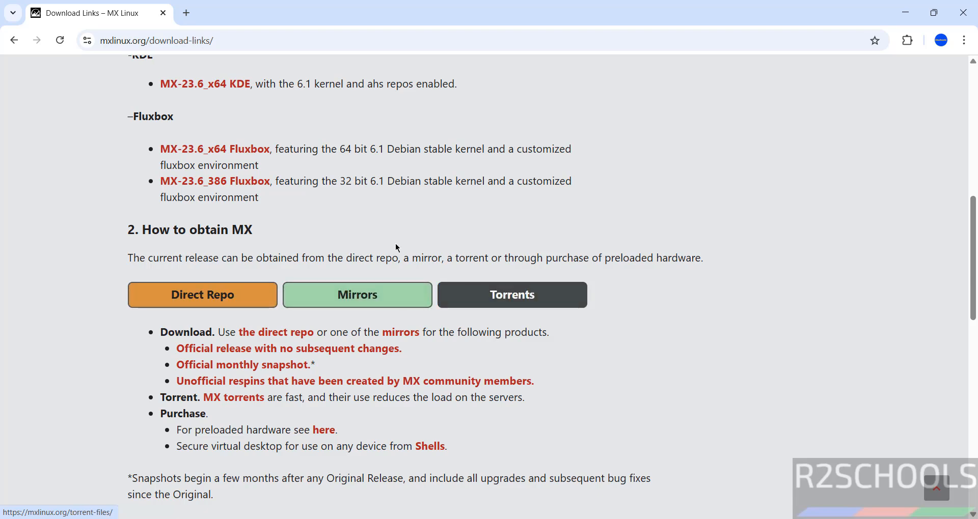
pyautogui.scroll(10, 376, 236)
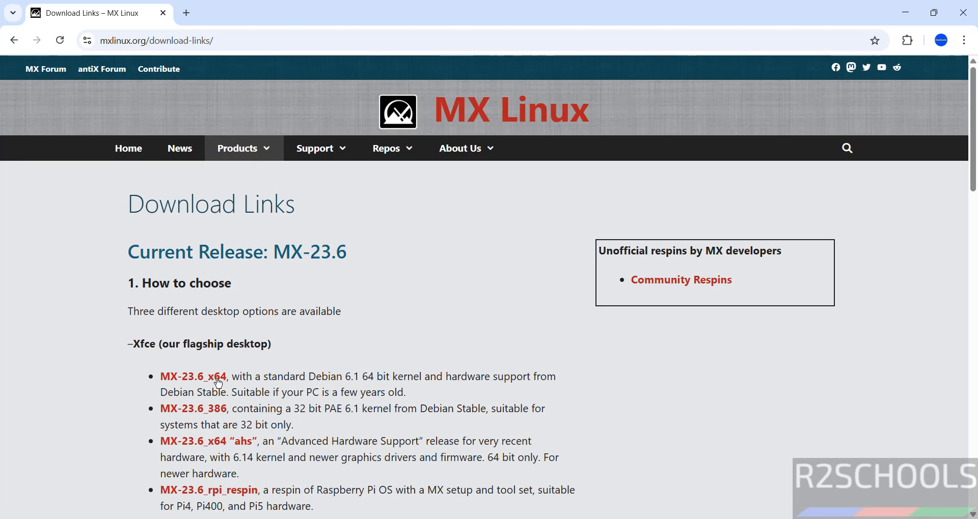
# Start the MX-23.6_x64 download, then cancel and remove this duplicate in download history.
pyautogui.click(218, 383)
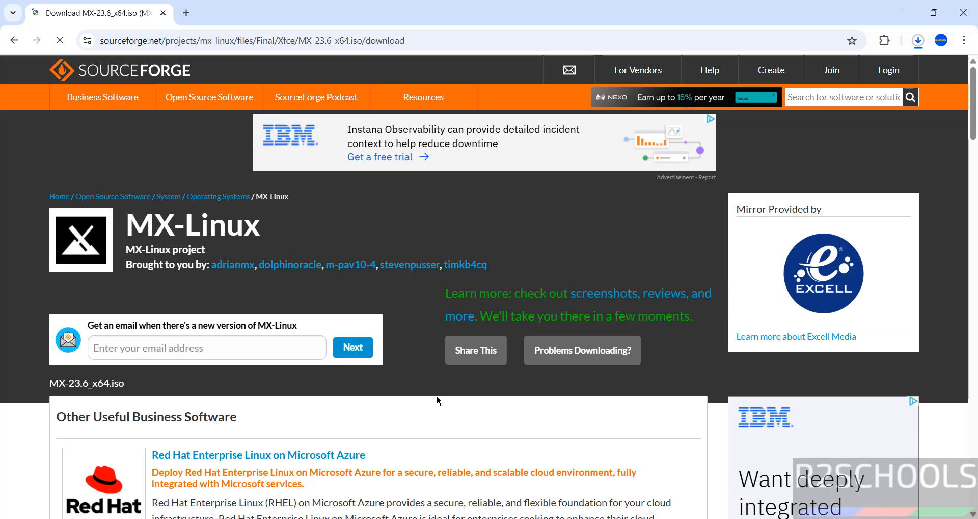
pyautogui.hotkey('ctrl', 'j')
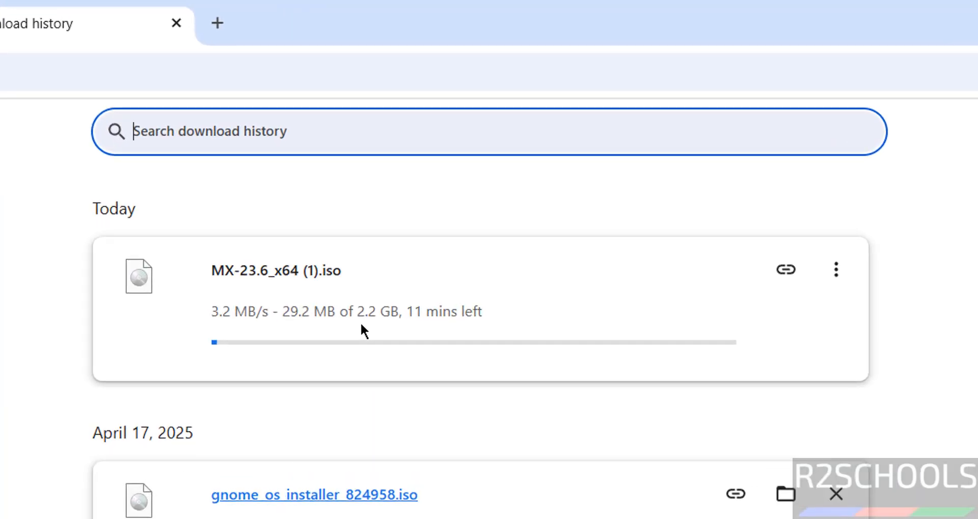
pyautogui.click(835, 269)
pyautogui.click(781, 321)
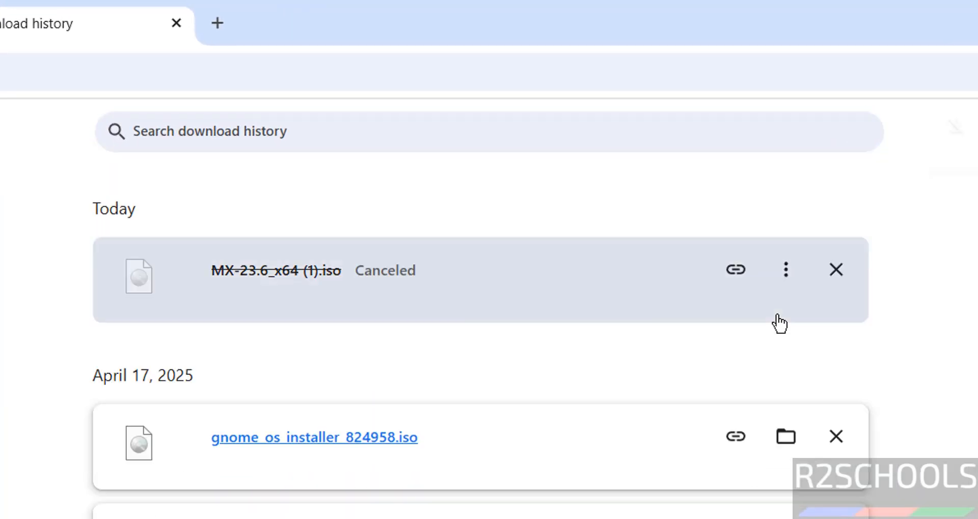
pyautogui.click(834, 275)
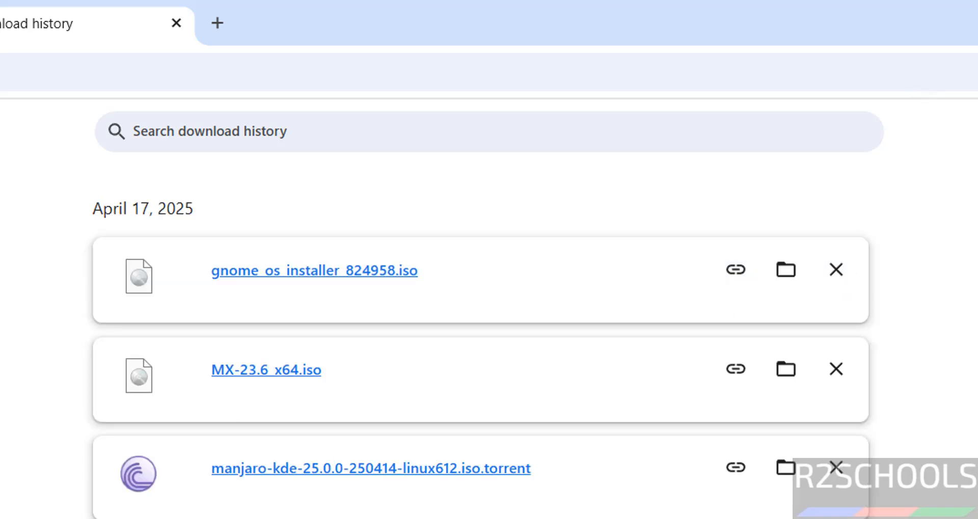
pyautogui.moveTo(326, 376); pyautogui.dragTo(110, 399)
pyautogui.click(39, 431)
# Launch VMware Workstation Pro from the Start menu search and start the New Virtual Machine Wizard.
pyautogui.press('super')
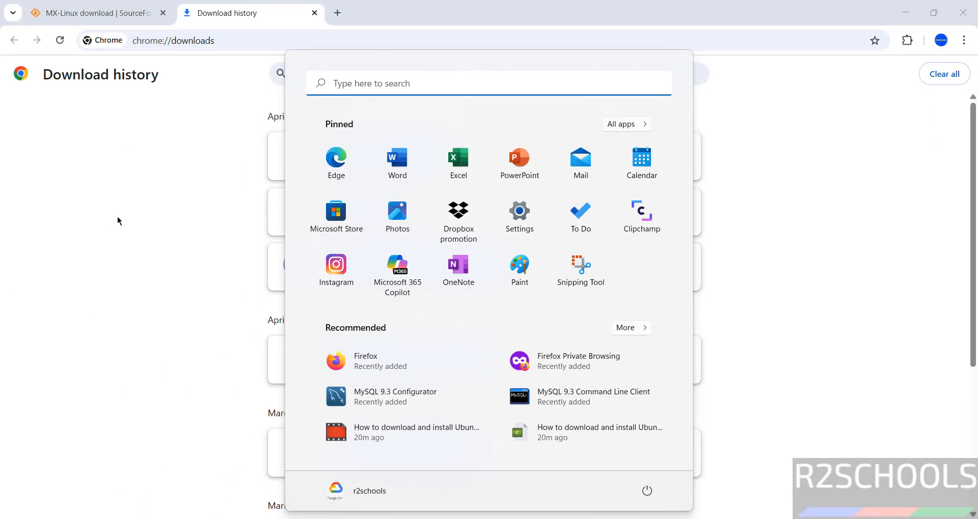
pyautogui.write('vmw')
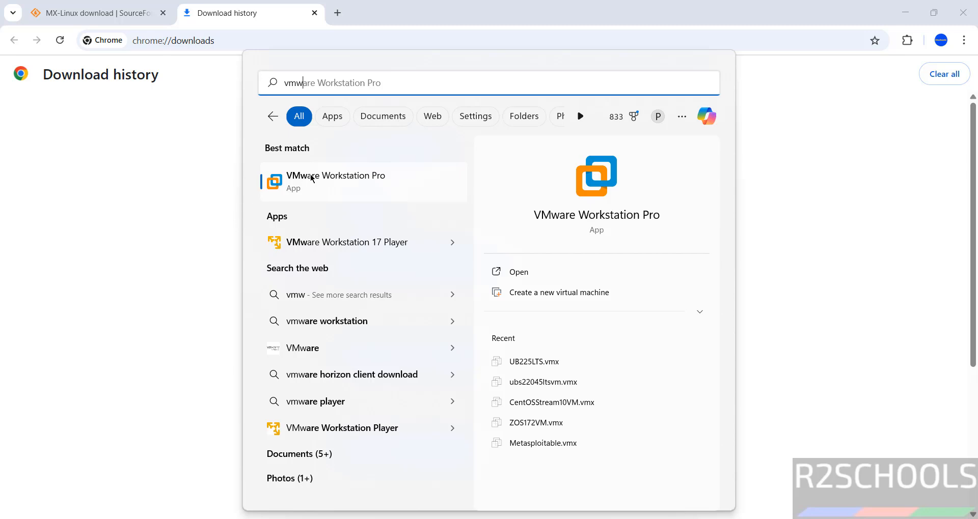
pyautogui.click(312, 176)
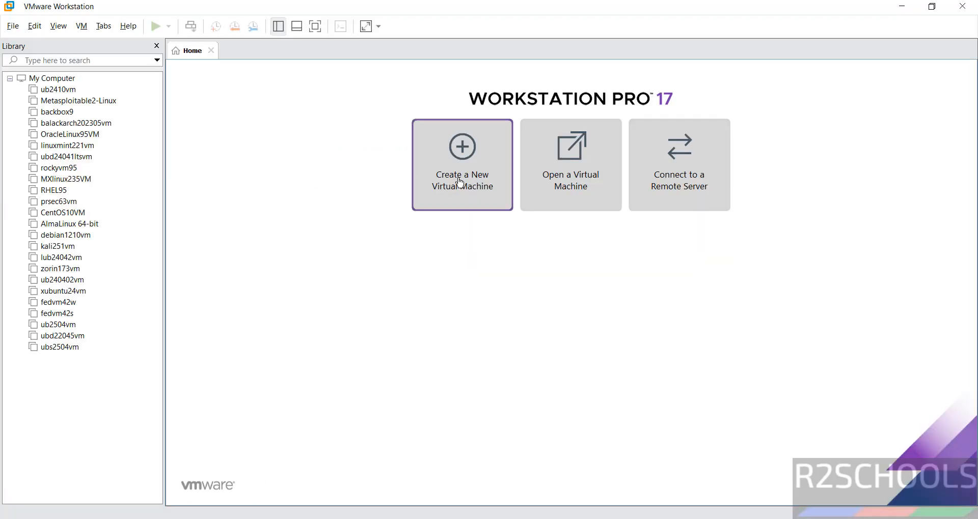
pyautogui.click(13, 26)
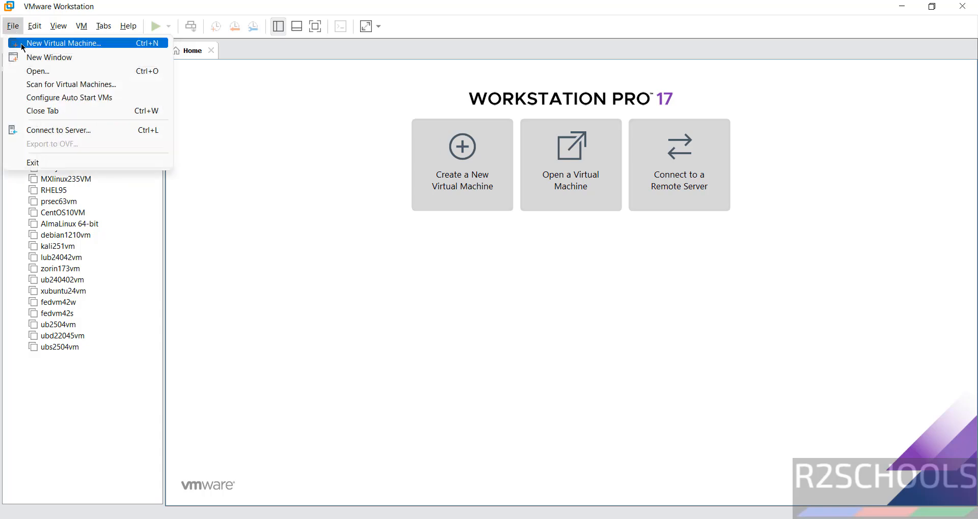
pyautogui.click(20, 43)
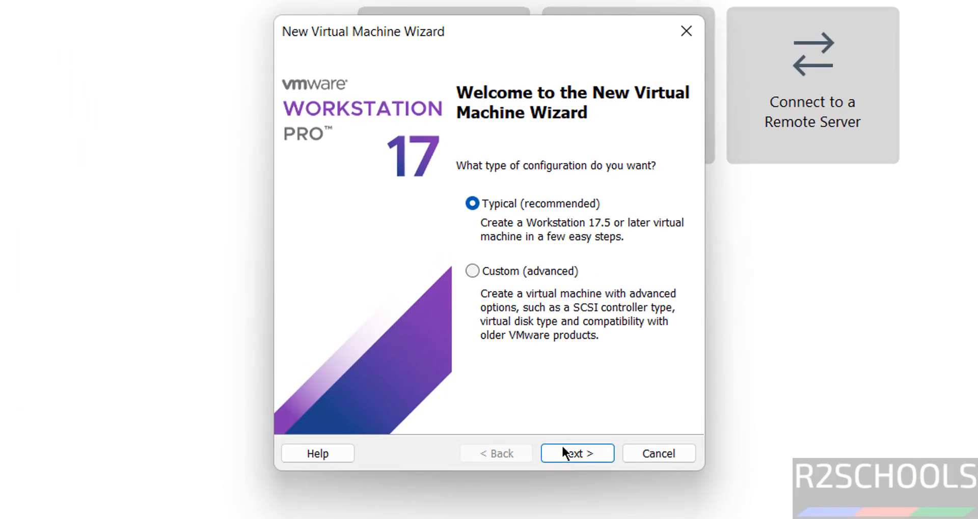
# Use a typical configuration with MX-23.6_x64.iso as the installer disc image.
pyautogui.click(562, 447)
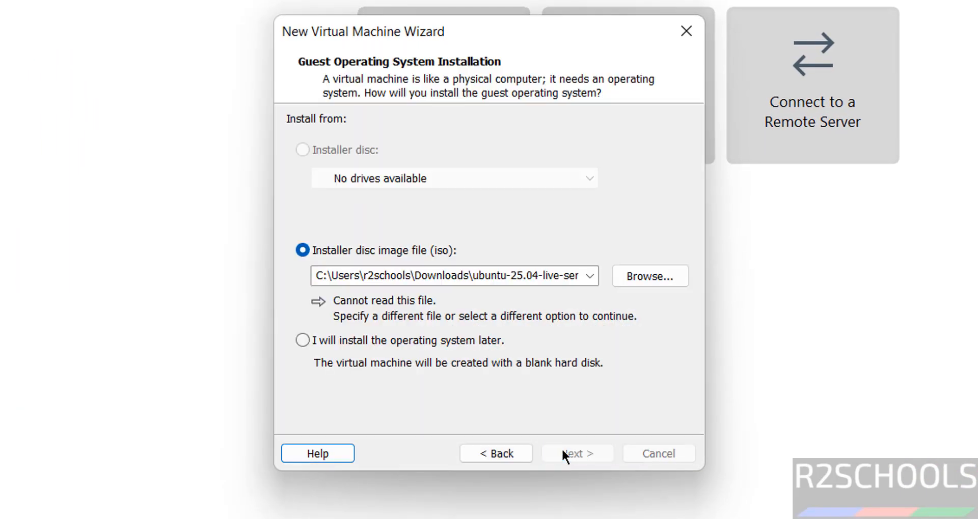
pyautogui.click(646, 279)
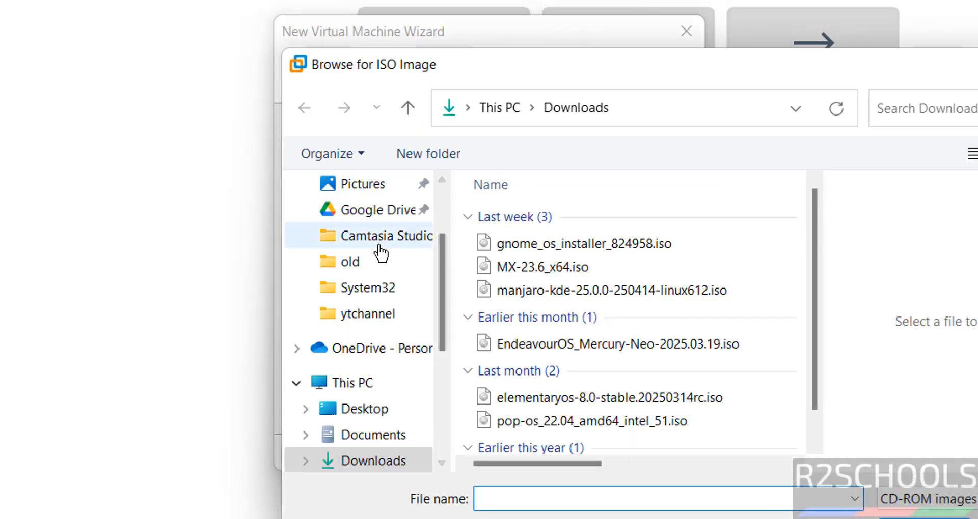
pyautogui.click(519, 267)
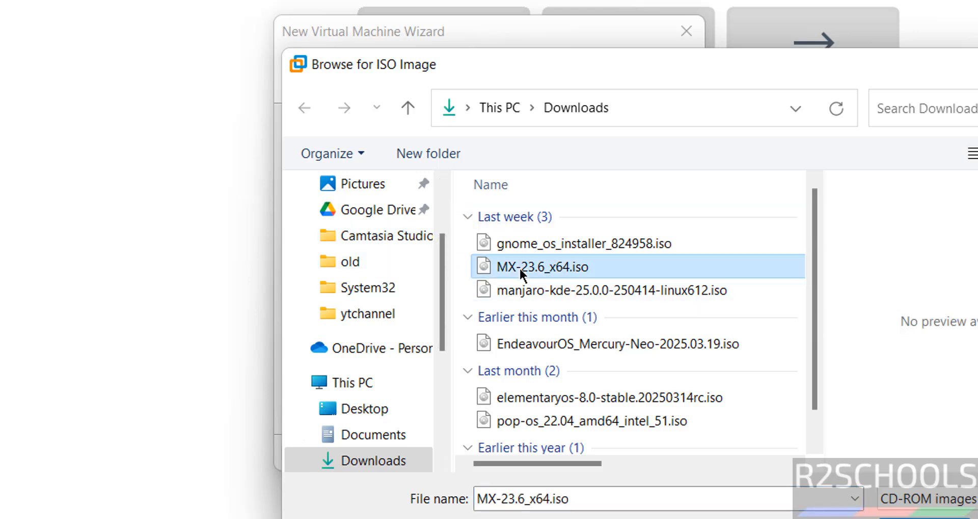
pyautogui.press('Return')
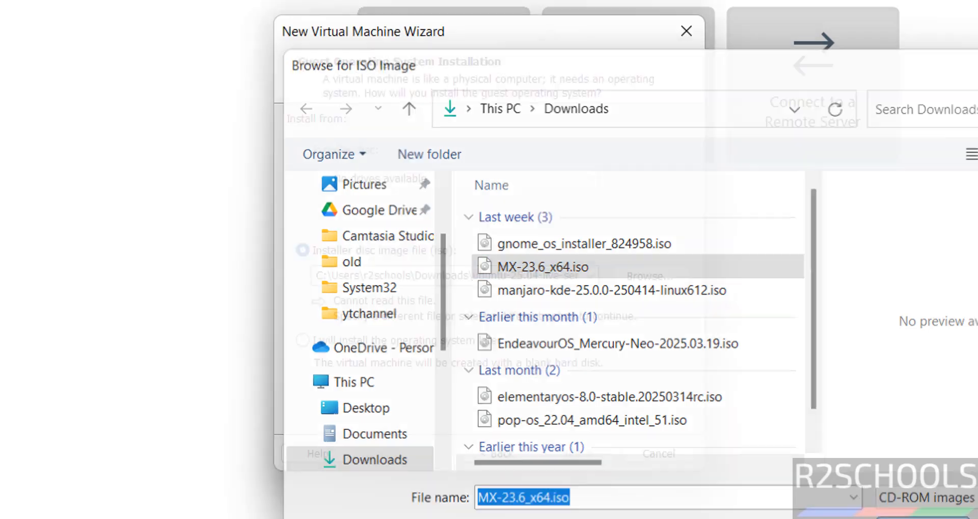
# Choose Debian 12.x 64-bit as the Linux guest operating system version.
pyautogui.click(579, 448)
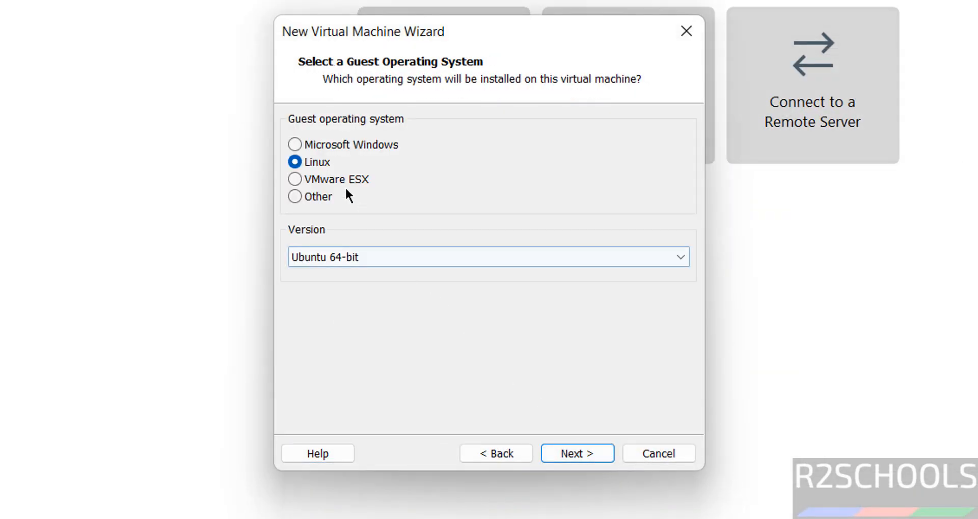
pyautogui.click(336, 260)
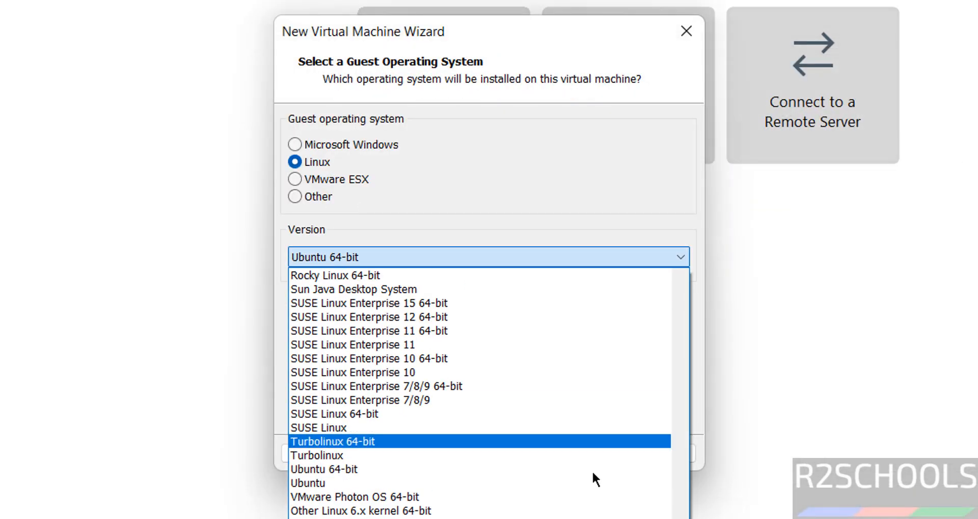
pyautogui.moveTo(682, 517); pyautogui.dragTo(703, 361)
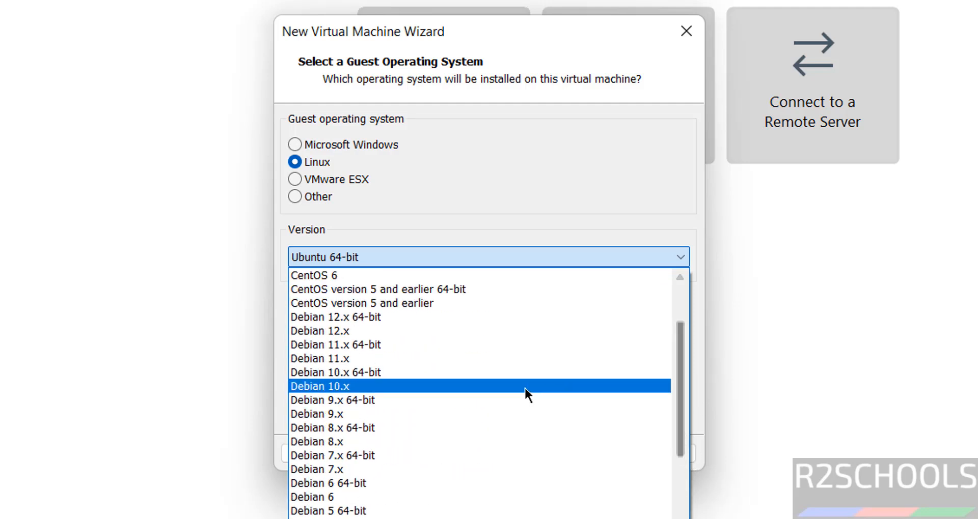
pyautogui.click(399, 316)
# Name the virtual machine mxlinux236vm.
pyautogui.click(584, 456)
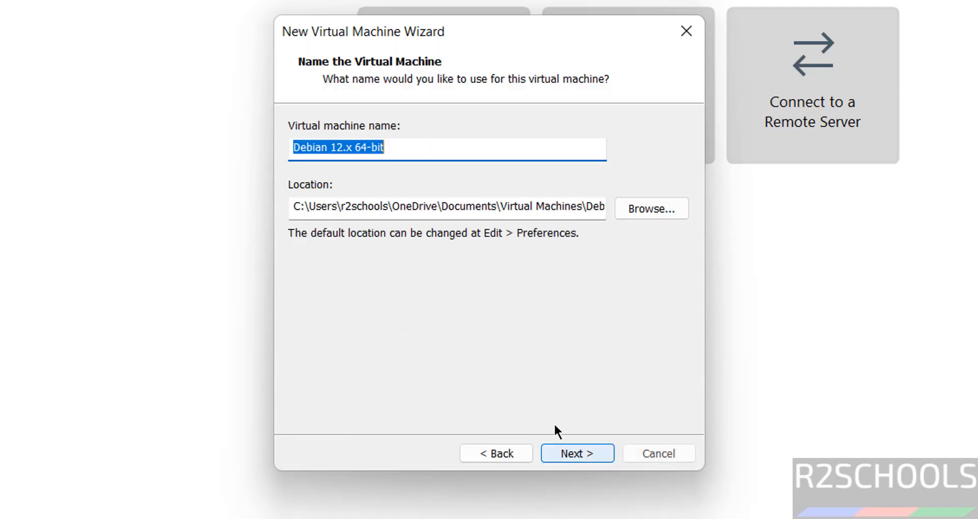
pyautogui.write('mx')
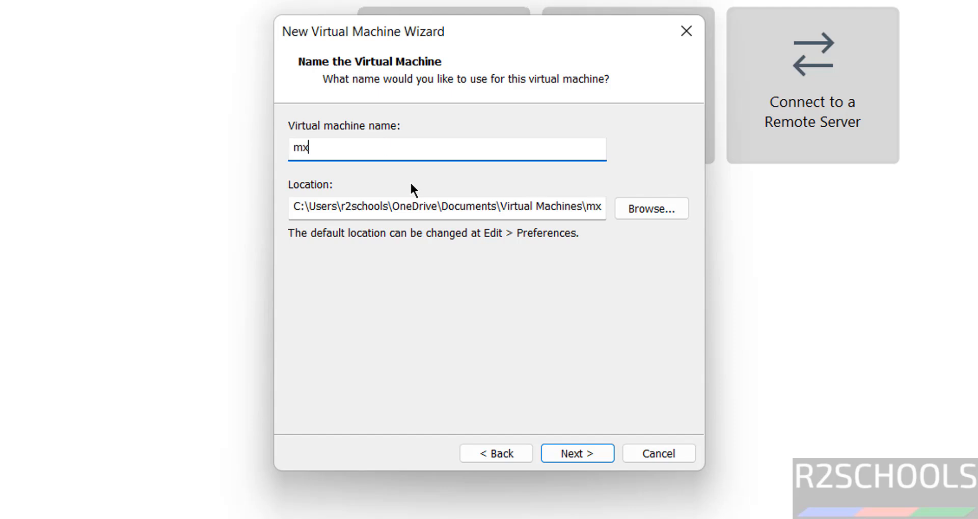
pyautogui.write('linux236vm')
pyautogui.hotkey('ctrl', 'a')
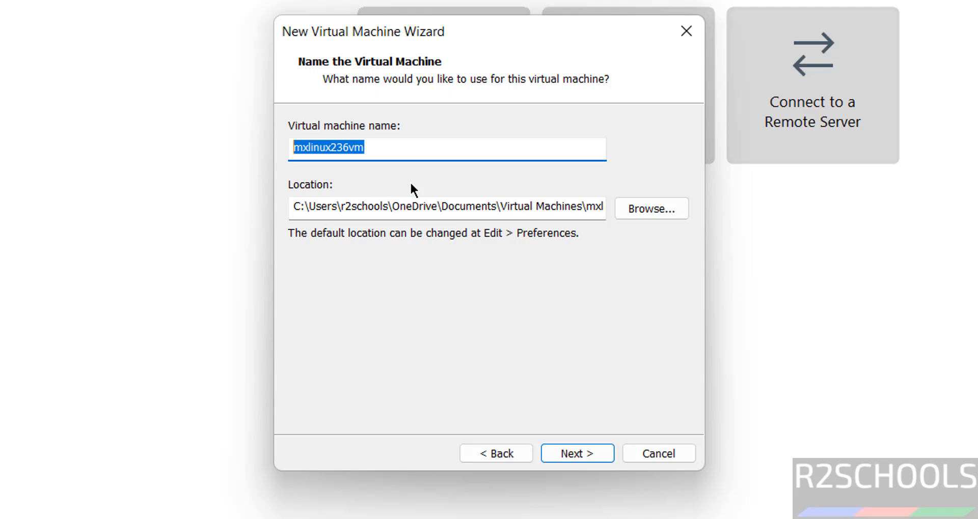
pyautogui.press('Tab')
pyautogui.press('Tab')
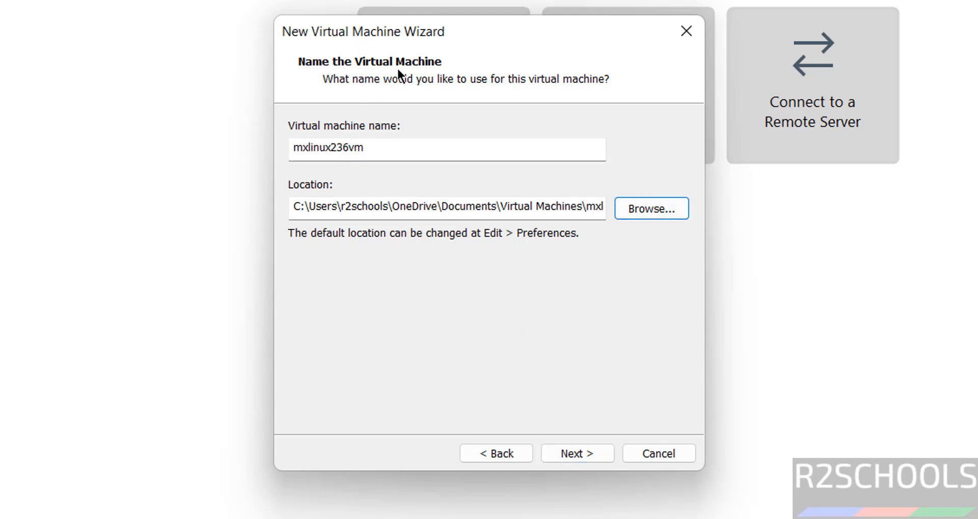
# Set the VM location to a new mxlinux236vm folder created under E:\VMS.
pyautogui.click(633, 209)
pyautogui.click(374, 285)
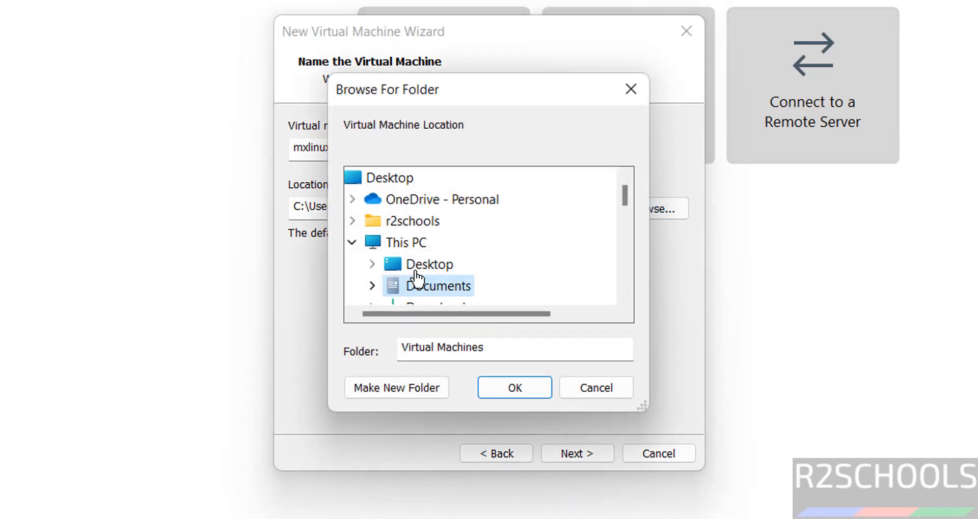
pyautogui.scroll(-2, 621, 248)
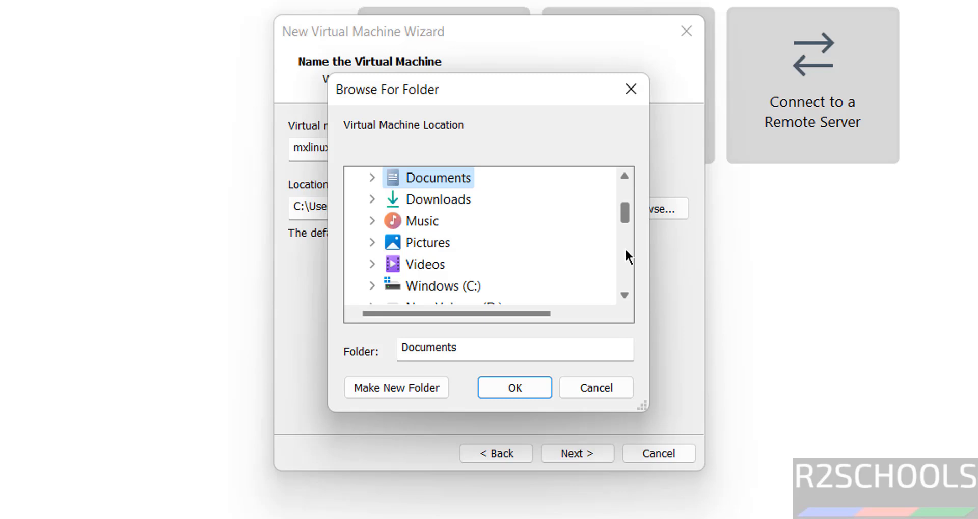
pyautogui.scroll(-2, 625, 247)
pyautogui.doubleClick(457, 232)
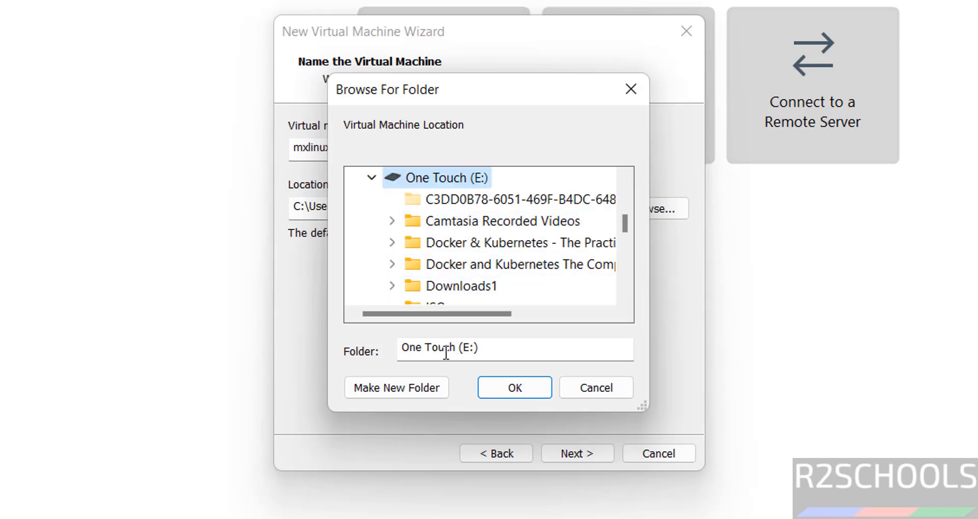
pyautogui.click(625, 282)
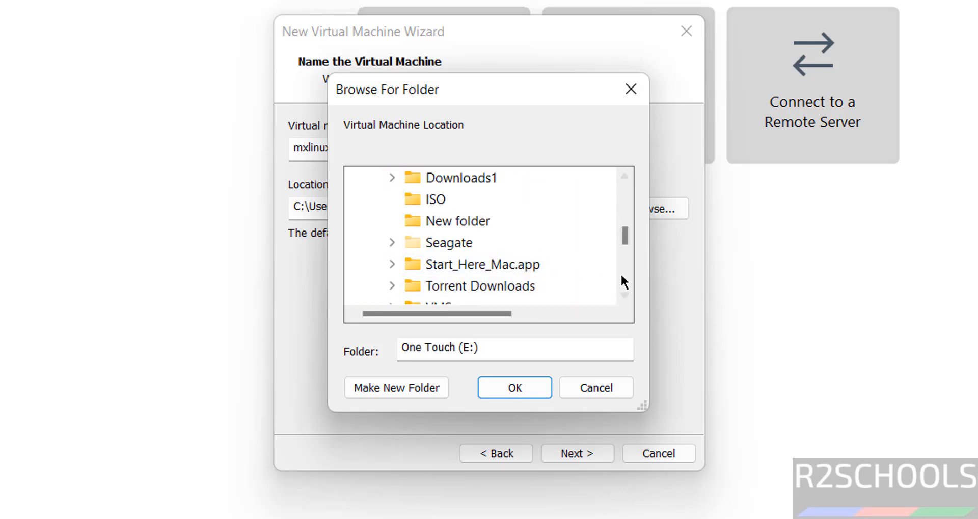
pyautogui.click(628, 272)
pyautogui.doubleClick(438, 202)
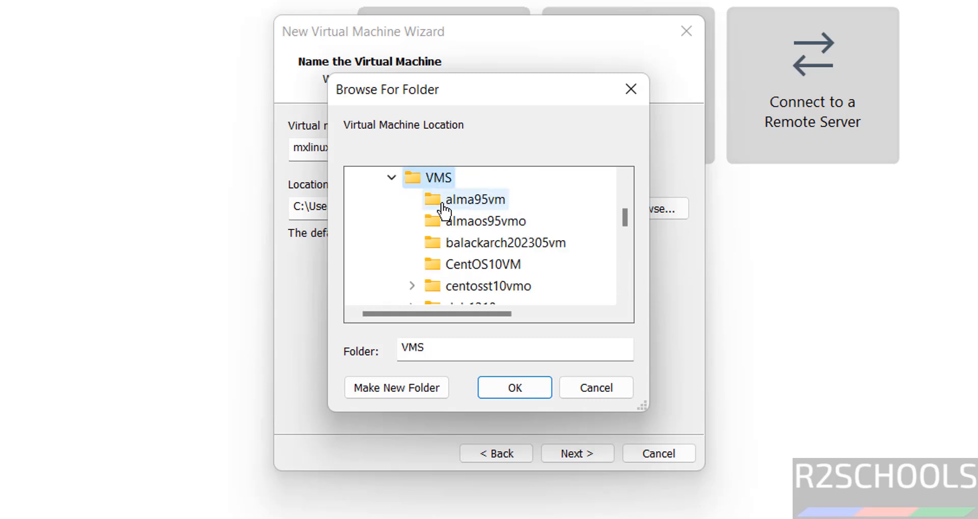
pyautogui.click(403, 389)
pyautogui.write('mxlinux236vm')
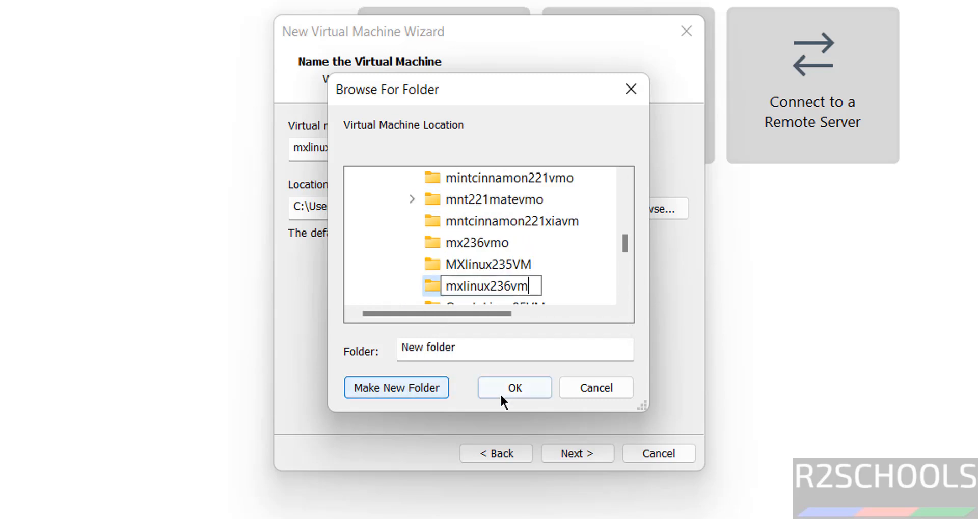
pyautogui.click(510, 389)
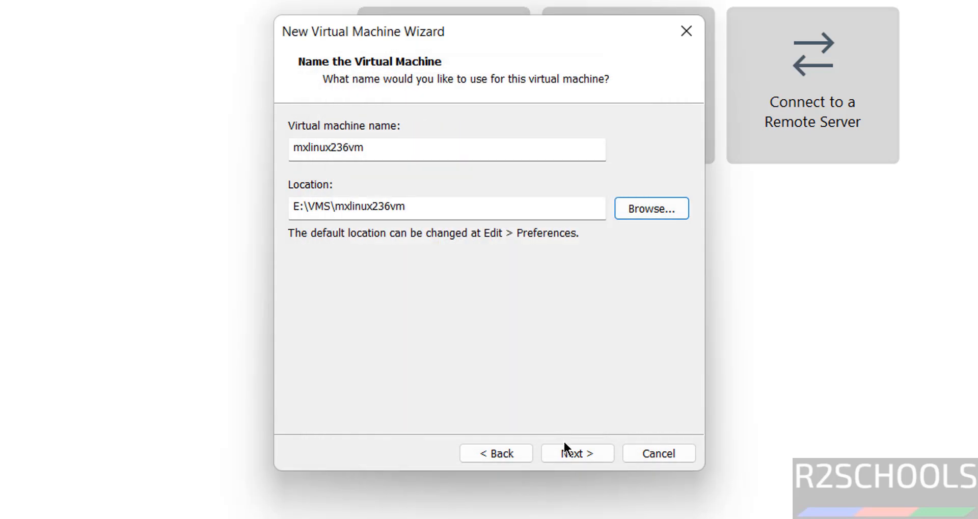
# Make the virtual disk 50 GB, stored as a single file.
pyautogui.click(563, 449)
pyautogui.click(393, 257)
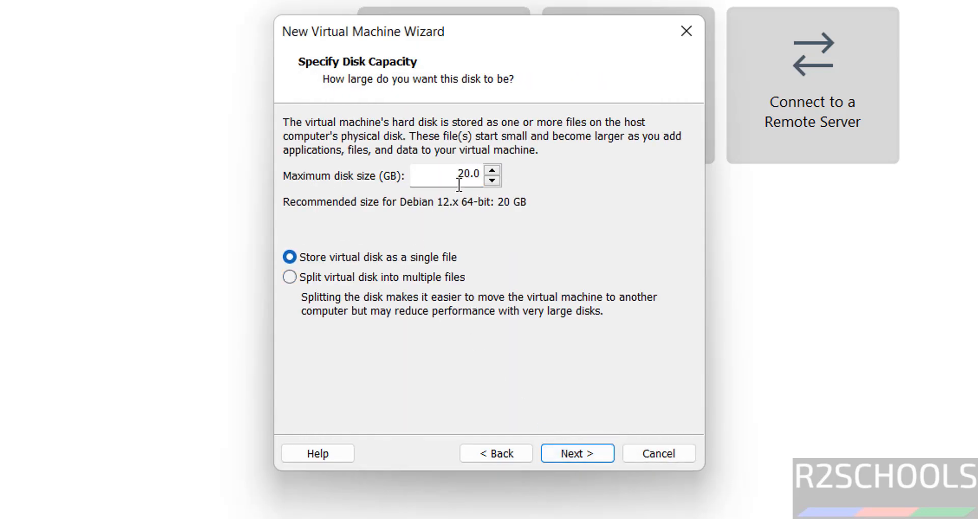
pyautogui.doubleClick(461, 176)
pyautogui.write('50')
# Set memory to 4096 MB in the hardware settings and finish creating the VM.
pyautogui.click(577, 454)
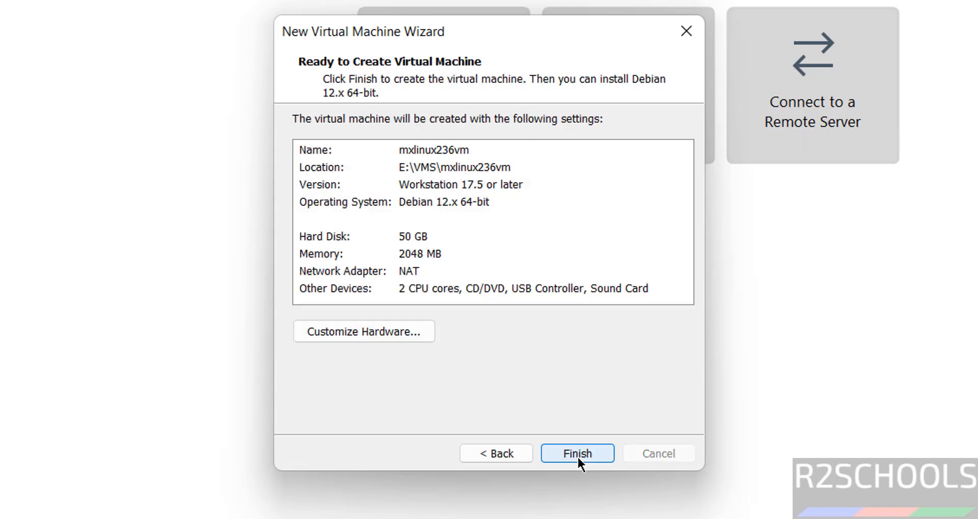
pyautogui.click(359, 252)
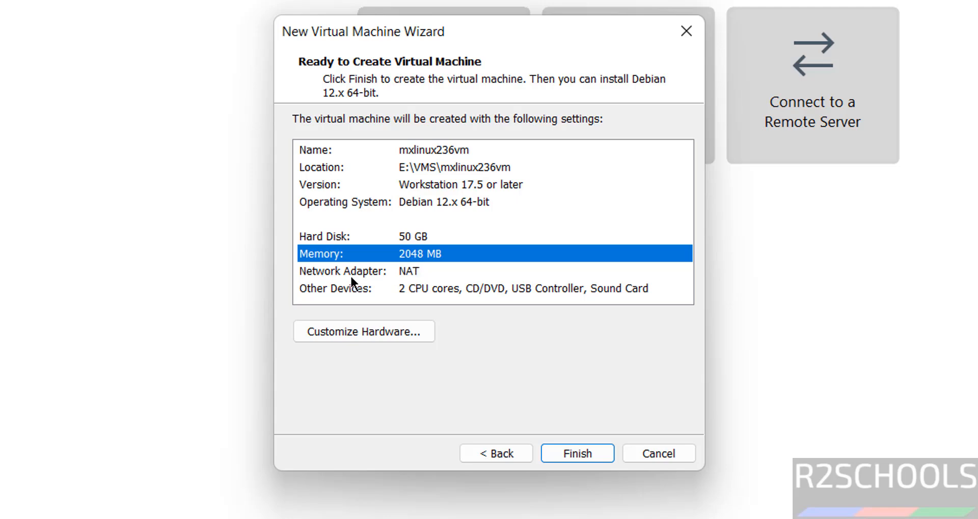
pyautogui.click(332, 332)
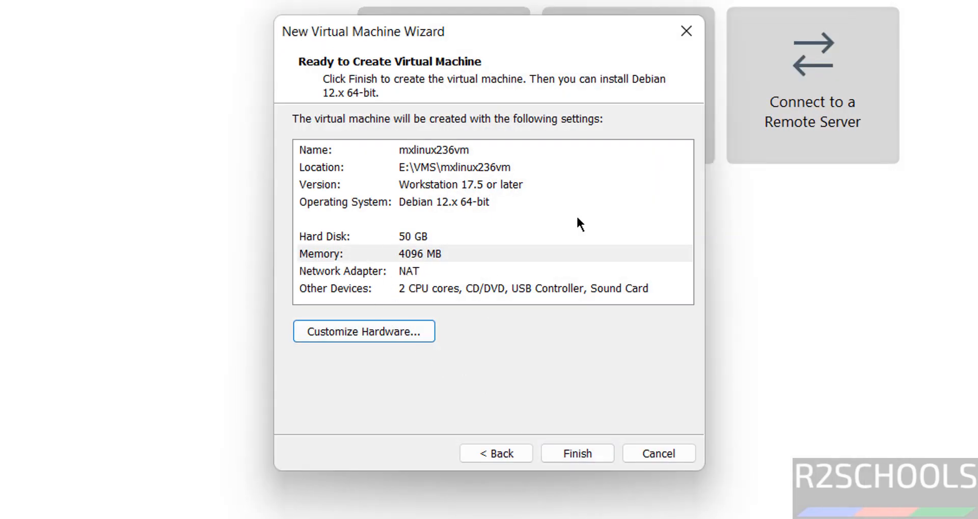
pyautogui.click(577, 453)
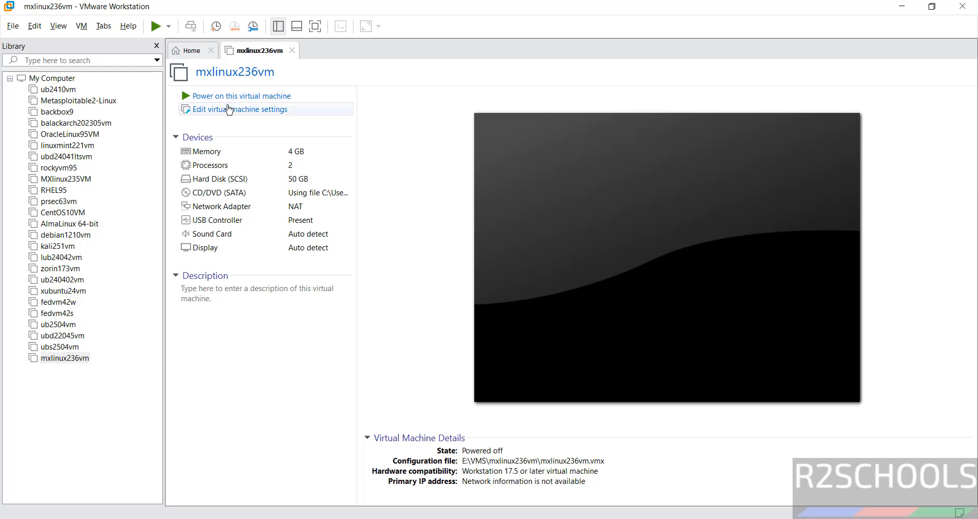
# Power on the mxlinux236vm virtual machine.
pyautogui.rightClick(94, 359)
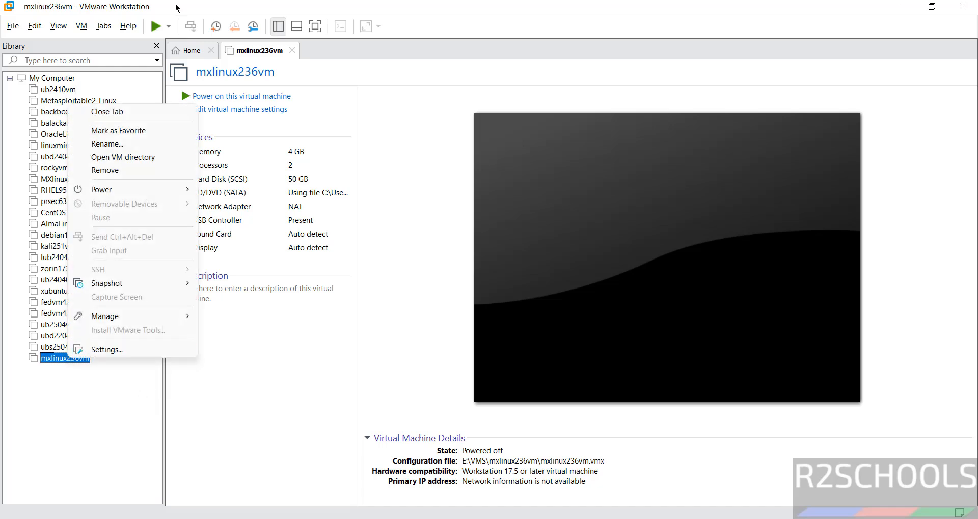
pyautogui.click(81, 26)
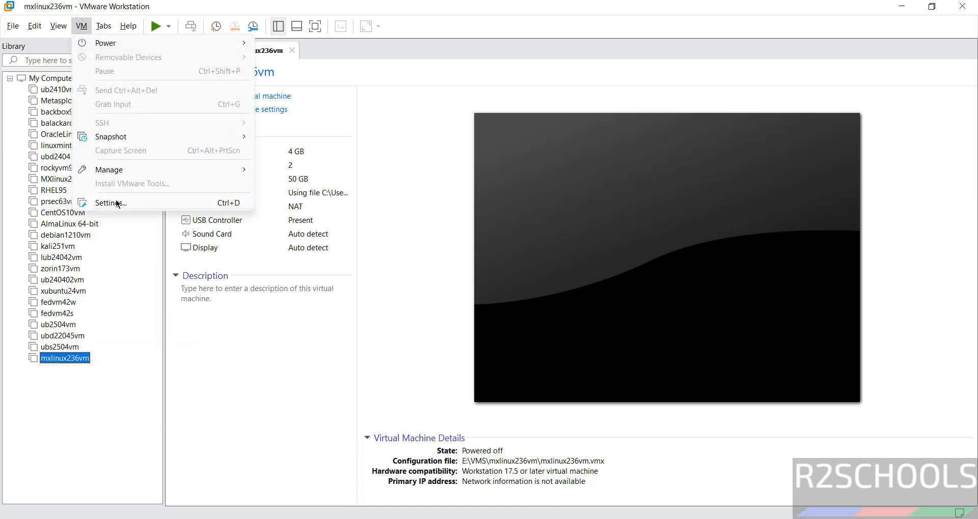
pyautogui.click(402, 87)
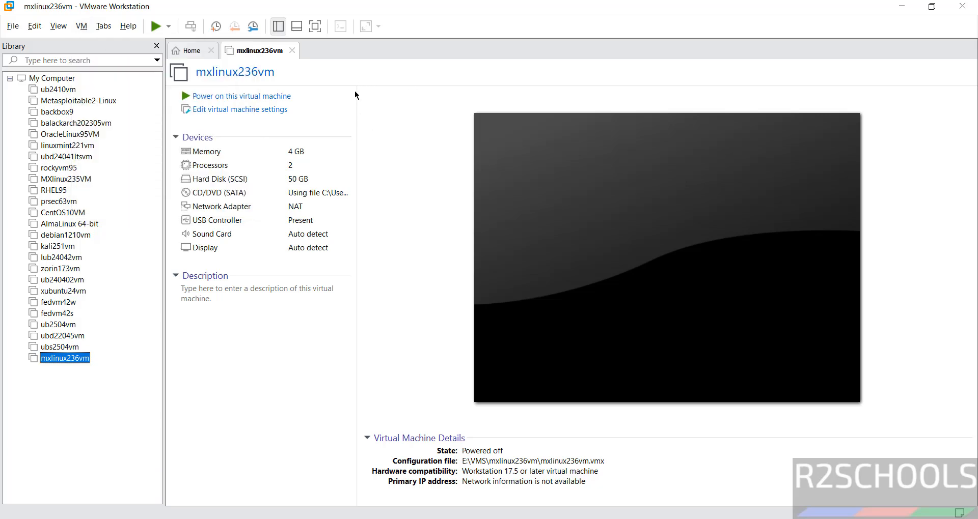
pyautogui.click(259, 97)
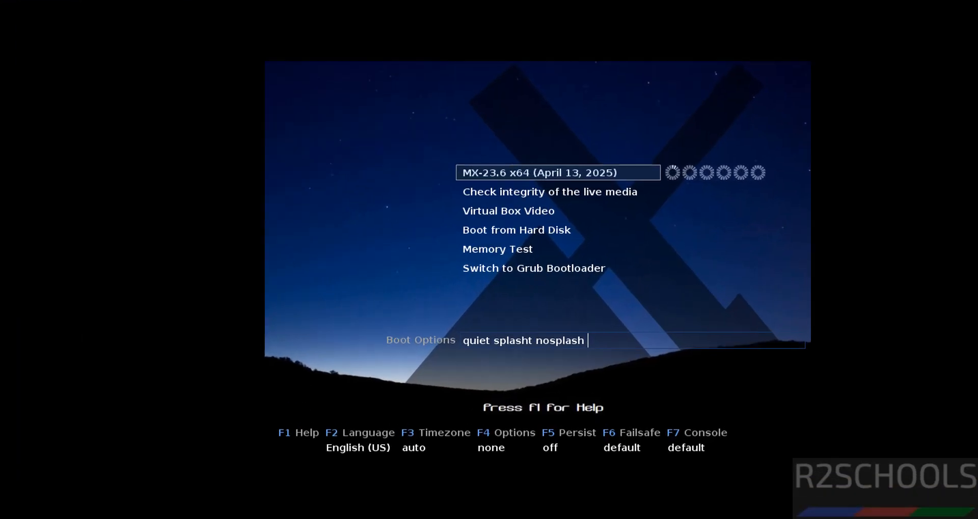
# Boot the main MX-23.6 x64 live entry from the boot menu.
pyautogui.press('Down')
pyautogui.press('Up')
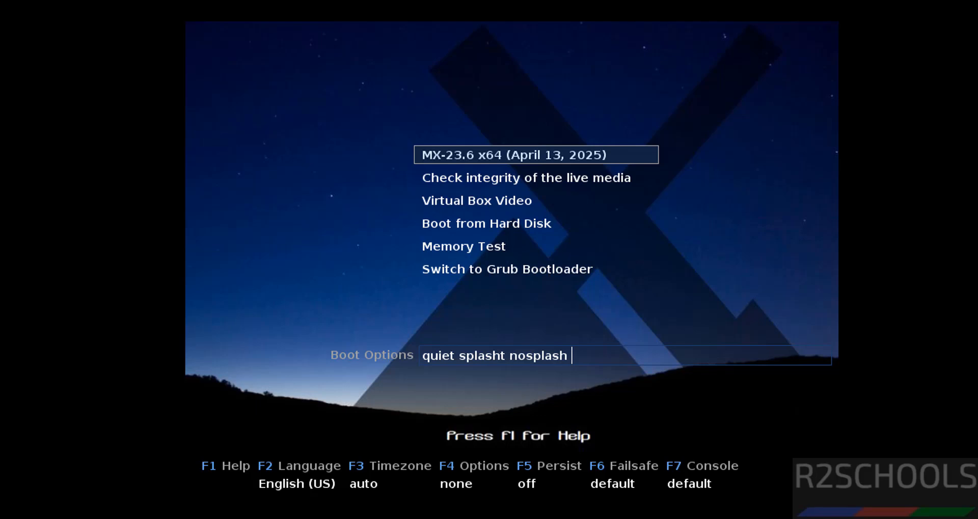
pyautogui.press('Return')
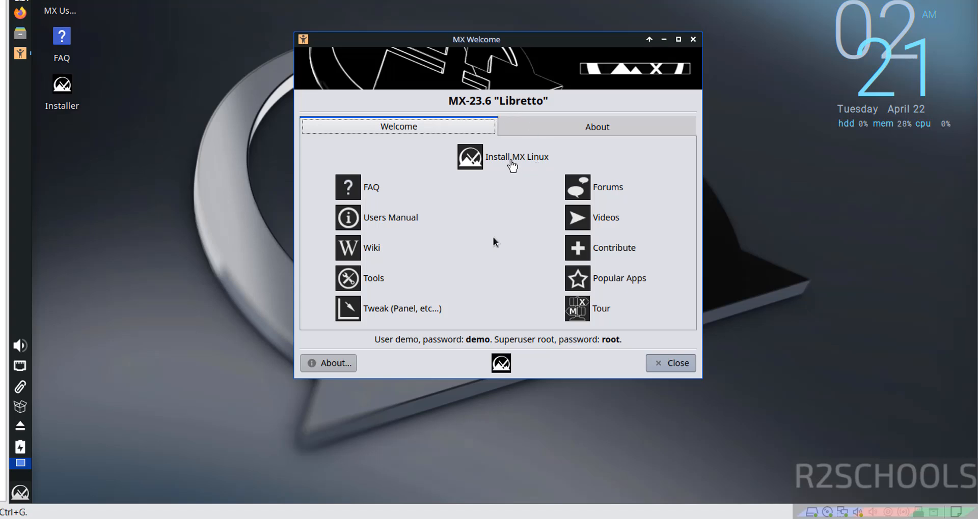
# Launch the MX Linux installer and skip the installation media check.
pyautogui.click(510, 161)
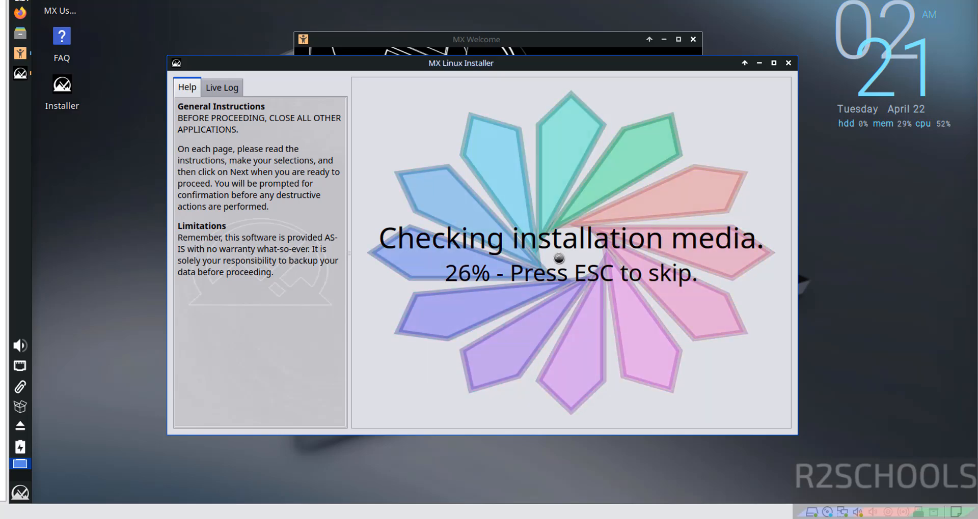
pyautogui.press('Escape')
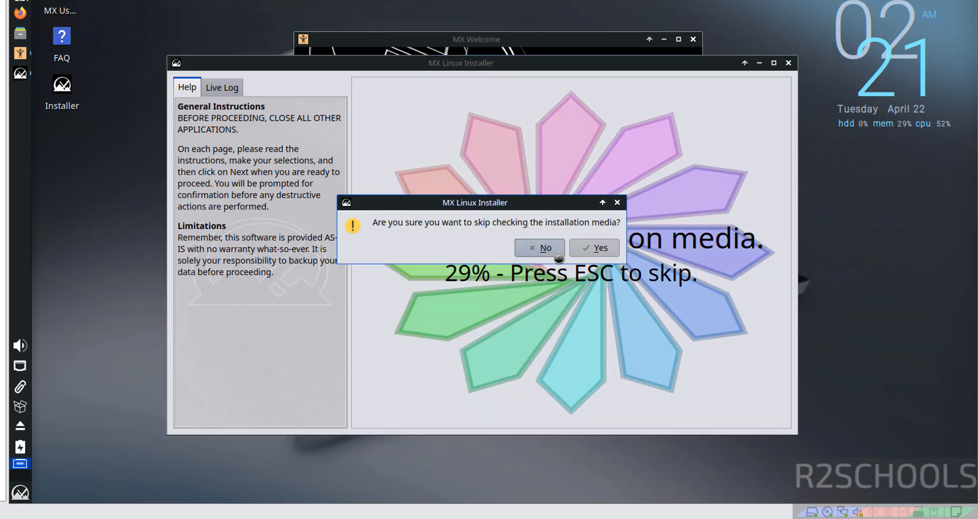
pyautogui.click(589, 252)
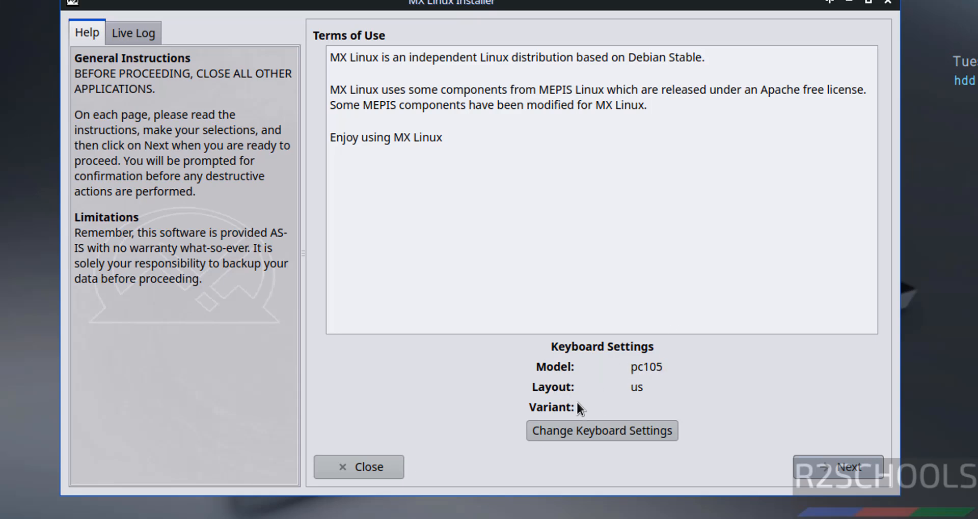
# Keep the pc105 us keyboard layout unchanged and continue to installation type.
pyautogui.click(545, 430)
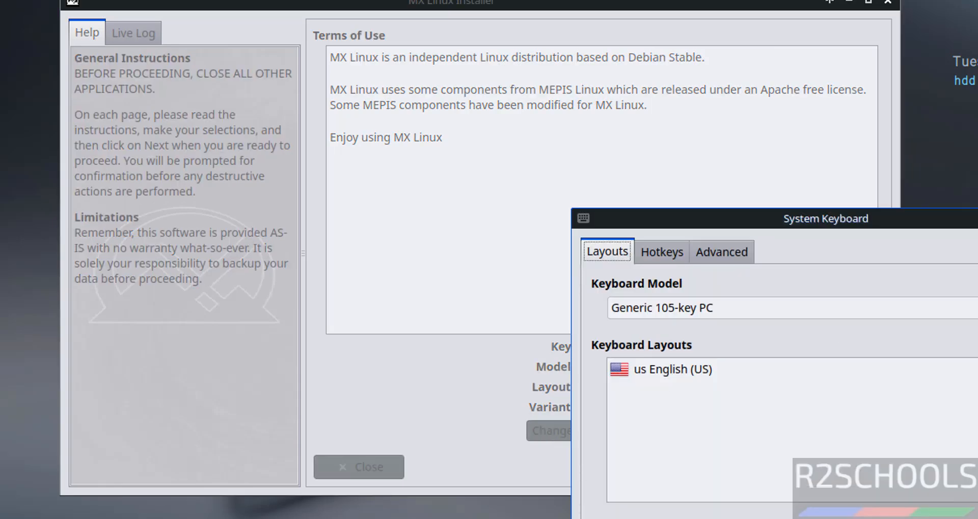
pyautogui.click(977, 218)
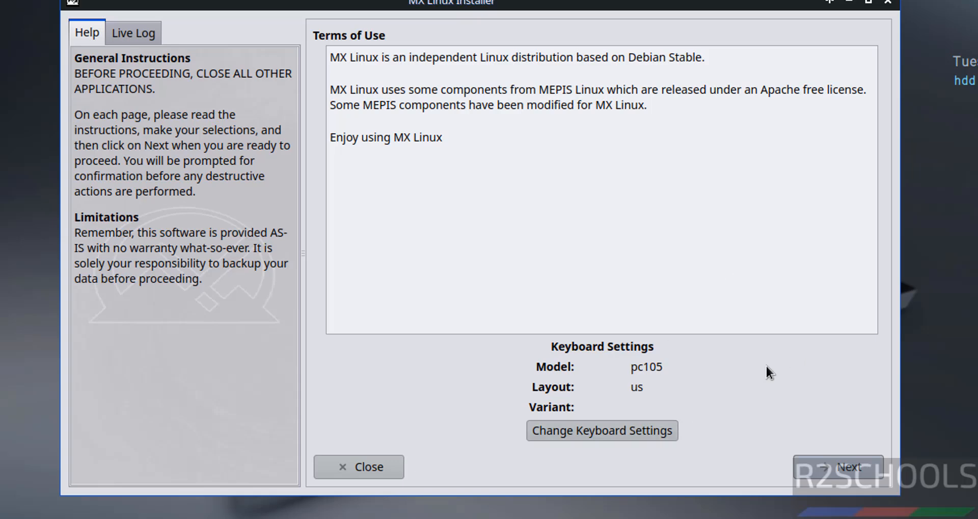
pyautogui.click(825, 468)
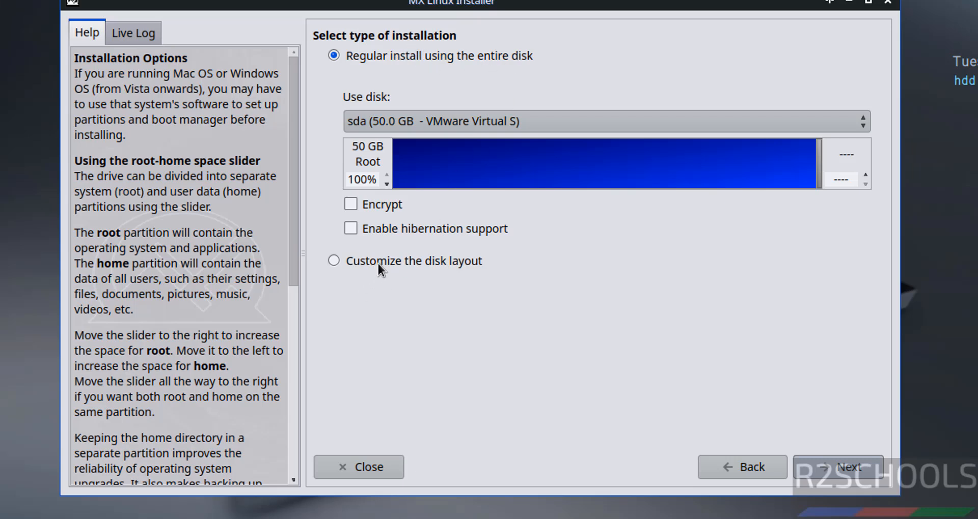
# Keep the unencrypted regular install on sda and confirm formatting to start installation.
pyautogui.click(354, 115)
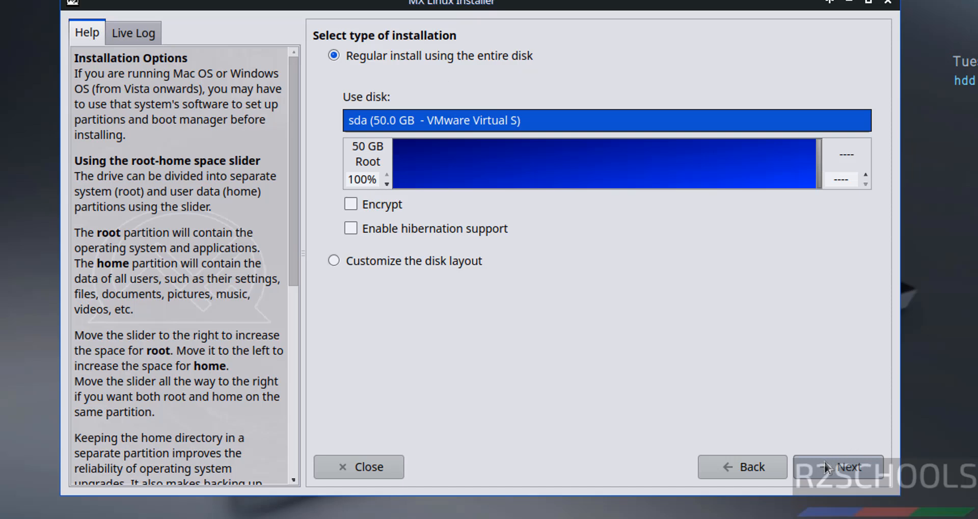
pyautogui.click(351, 204)
pyautogui.click(352, 203)
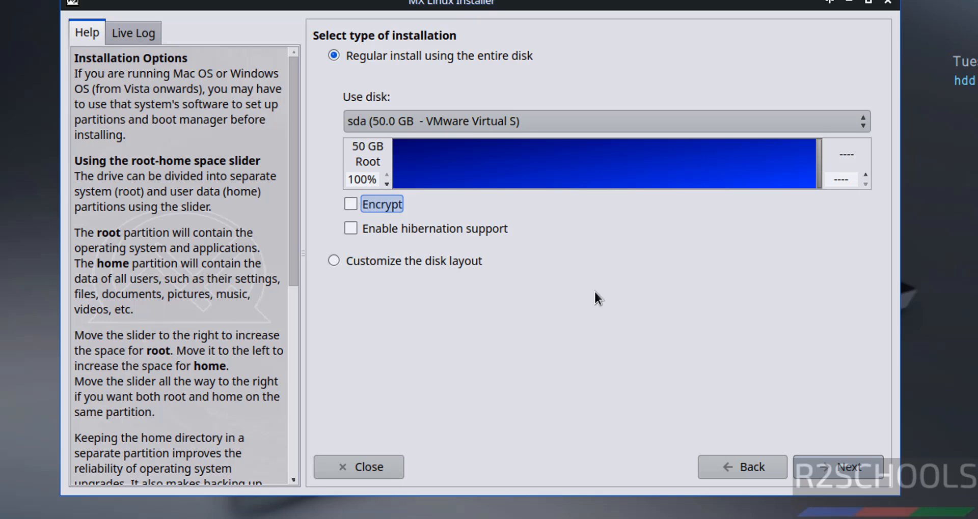
pyautogui.click(838, 467)
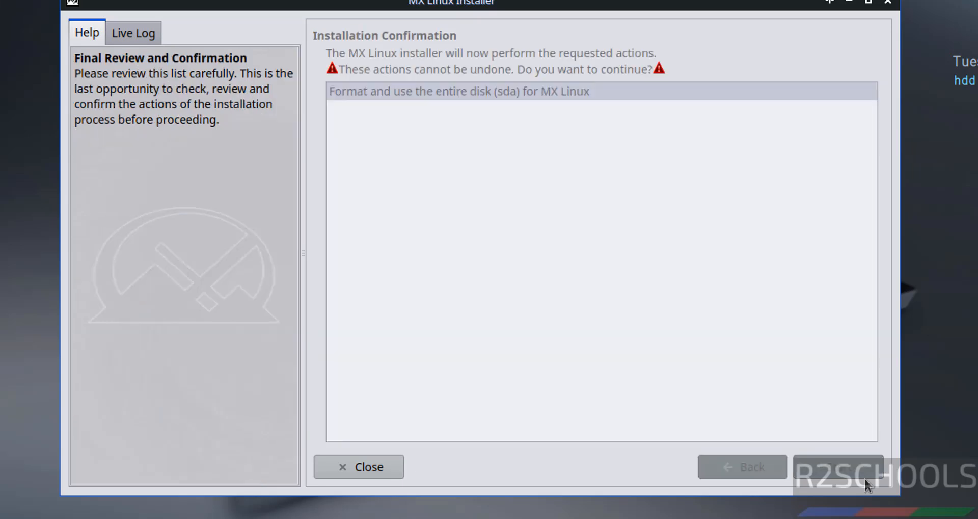
pyautogui.click(480, 96)
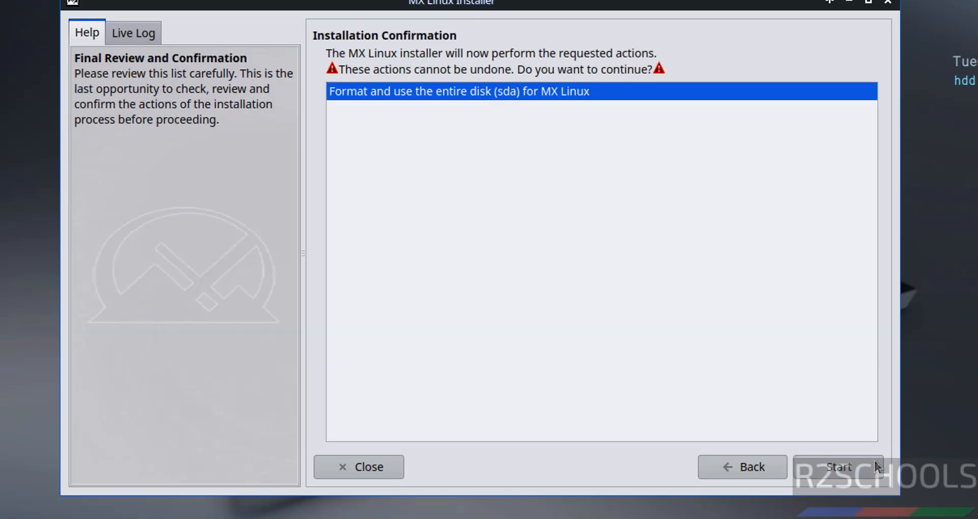
pyautogui.click(847, 472)
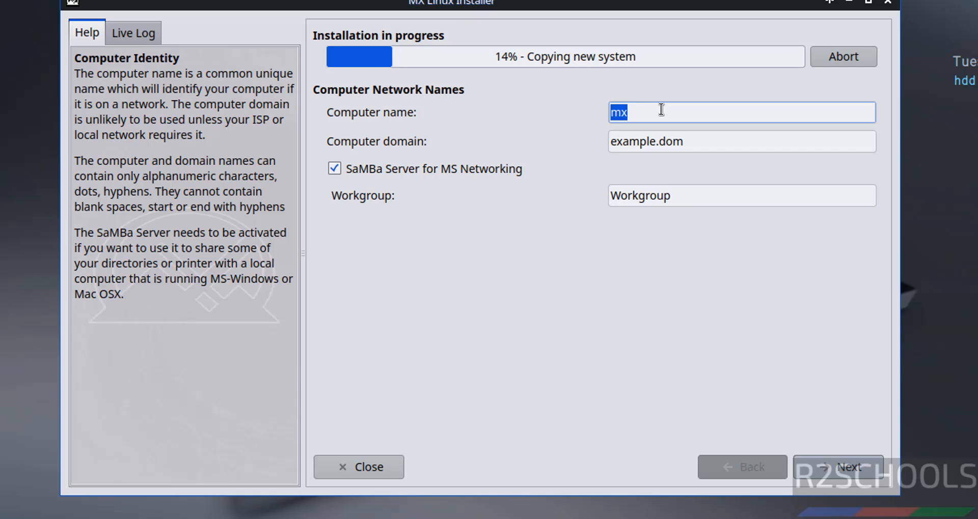
# Name the computer mx236vm and accept the default American English locale and America/New York clock.
pyautogui.click(661, 110)
pyautogui.write('236vm')
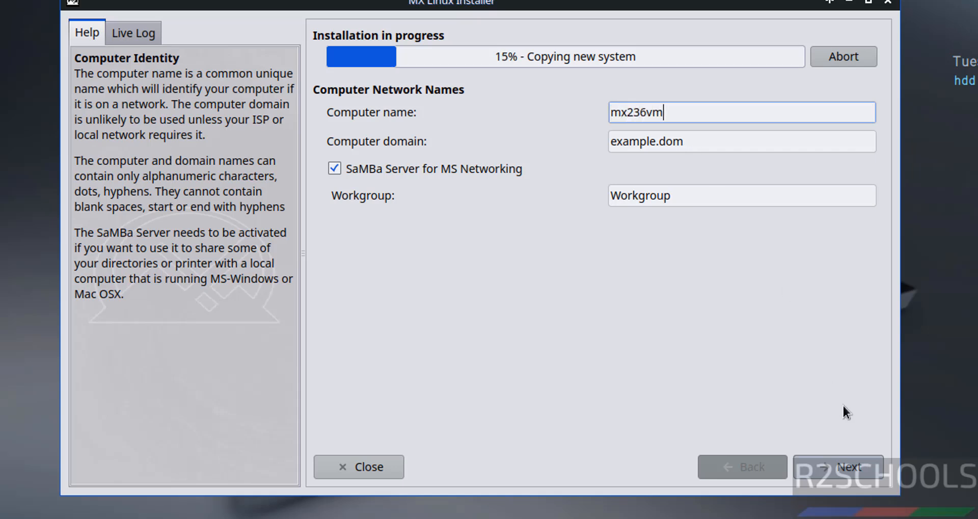
pyautogui.click(834, 467)
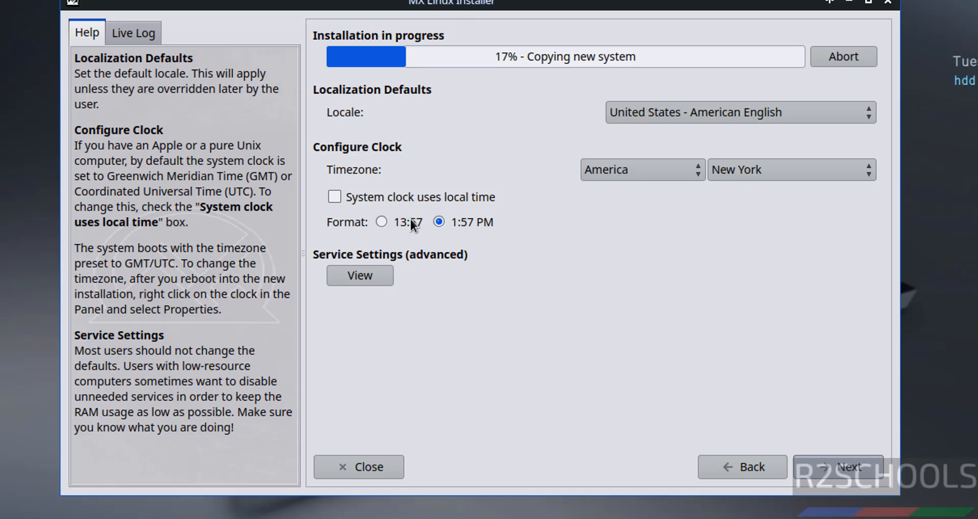
pyautogui.click(838, 468)
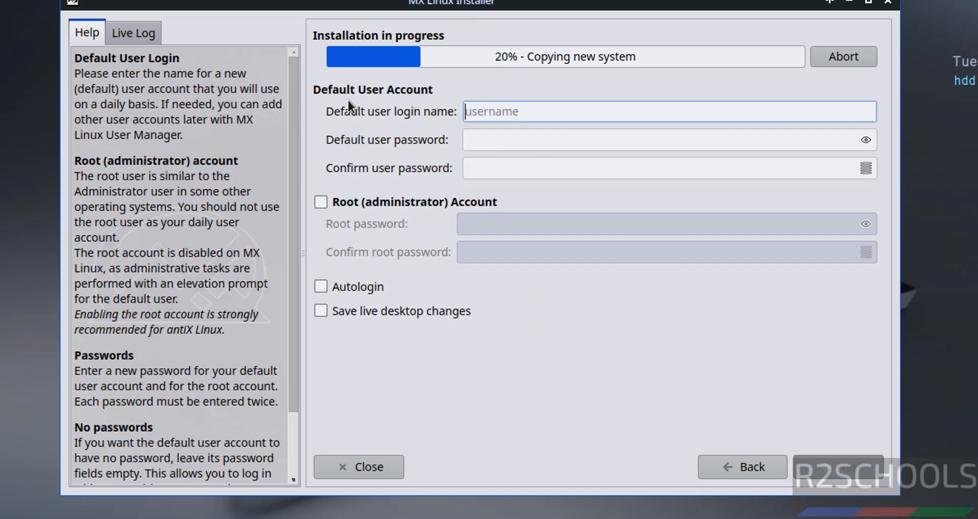
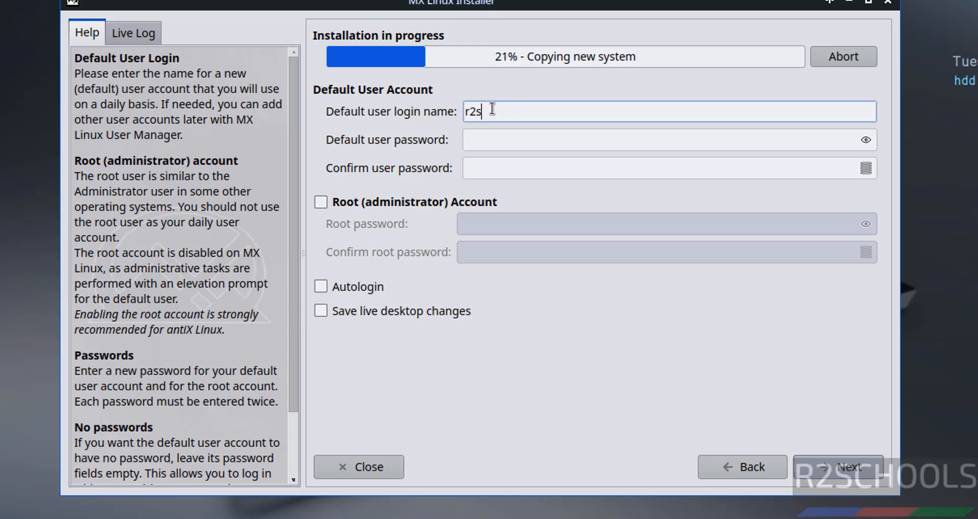
# Enter the default user's login name and a matching password in both password fields.
pyautogui.press('Tab')
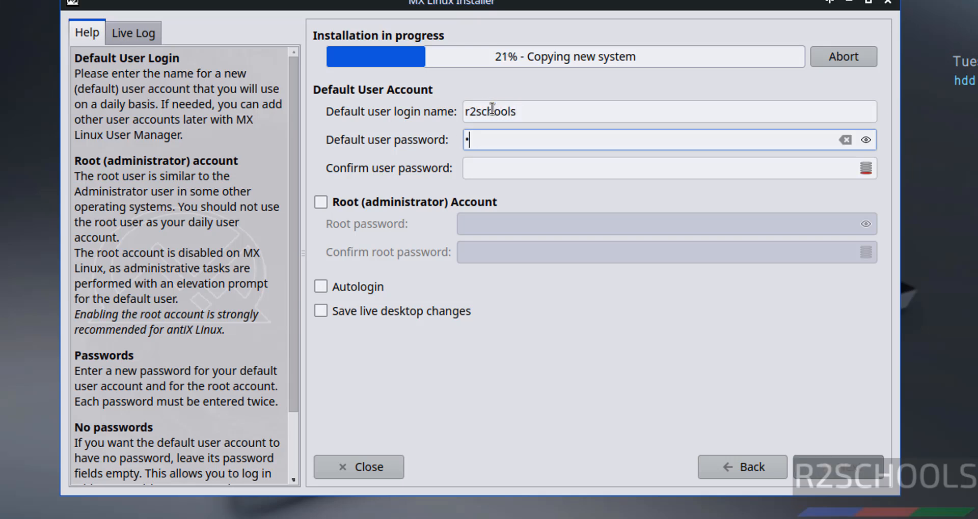
pyautogui.press('Tab')
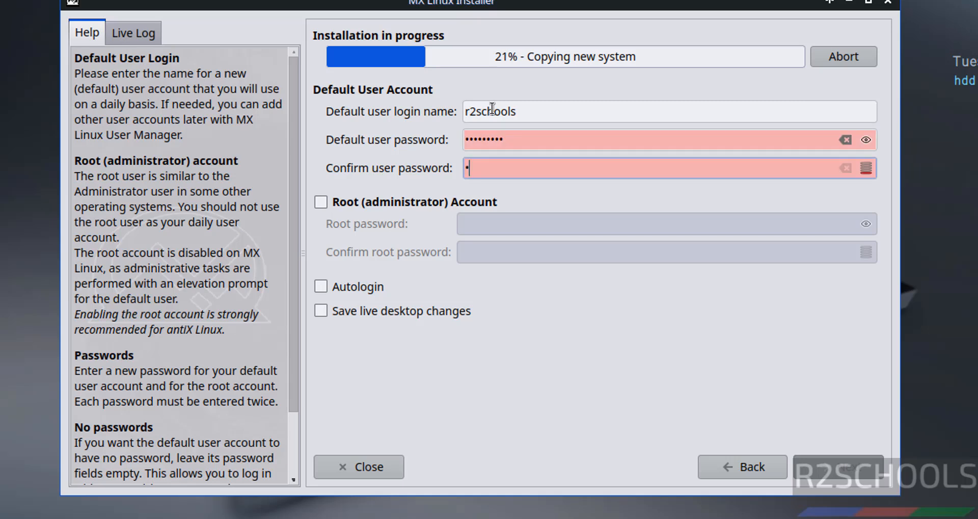
pyautogui.press('Tab')
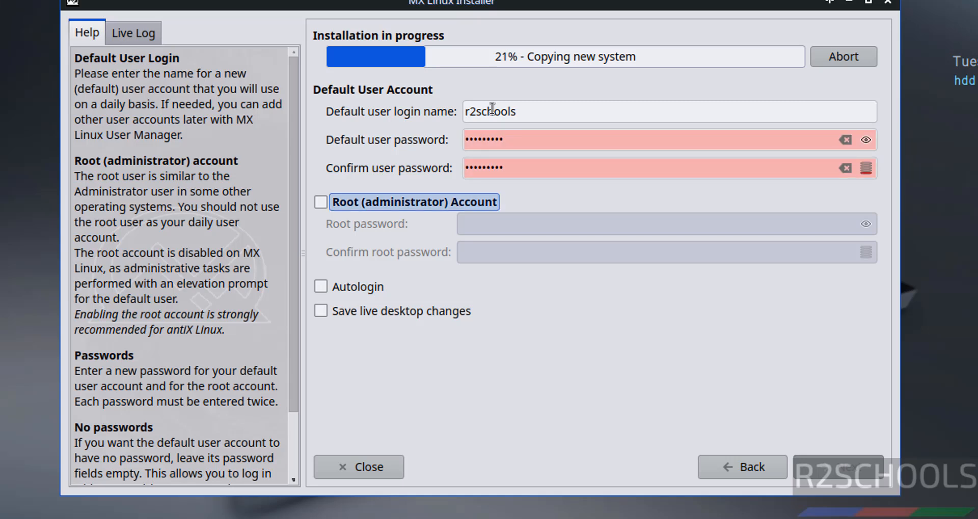
pyautogui.hotkey('shift', 'Tab')
pyautogui.hotkey('shift', 'Tab')
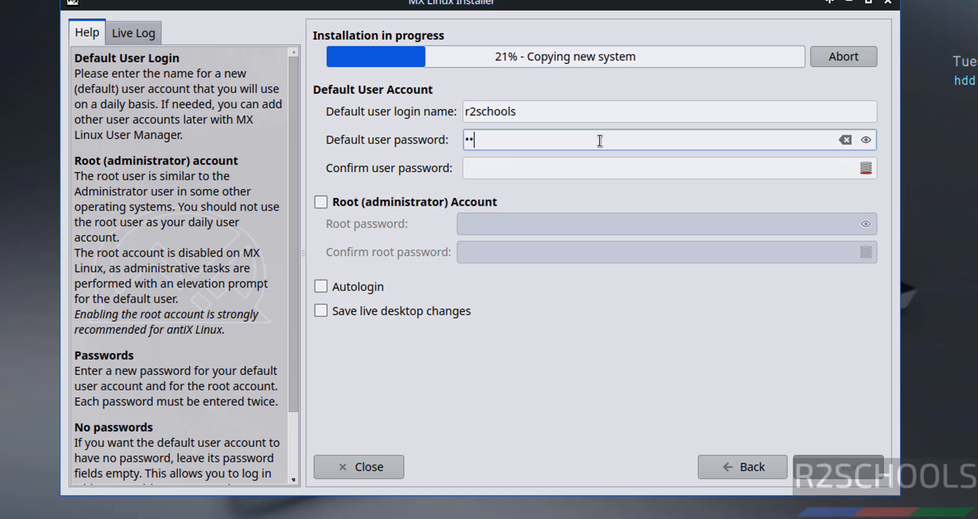
pyautogui.press('Tab')
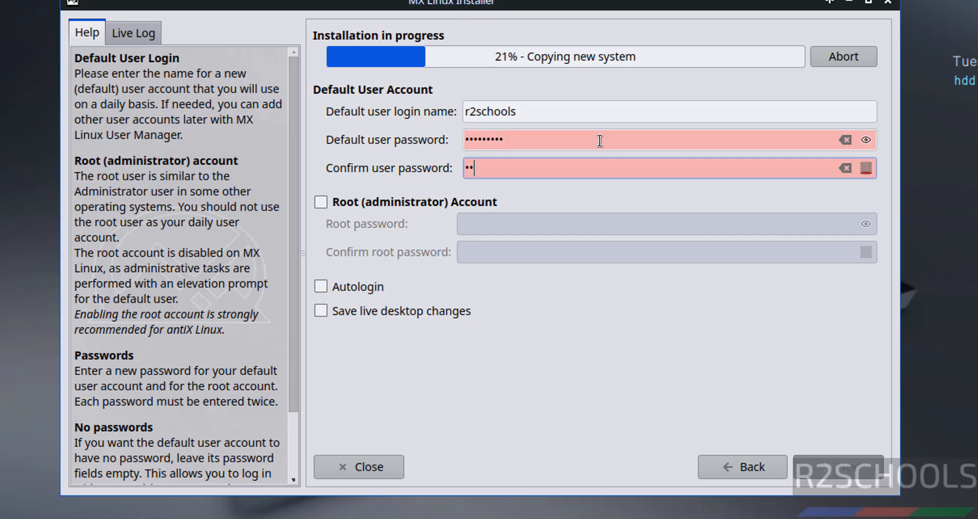
pyautogui.press('Tab')
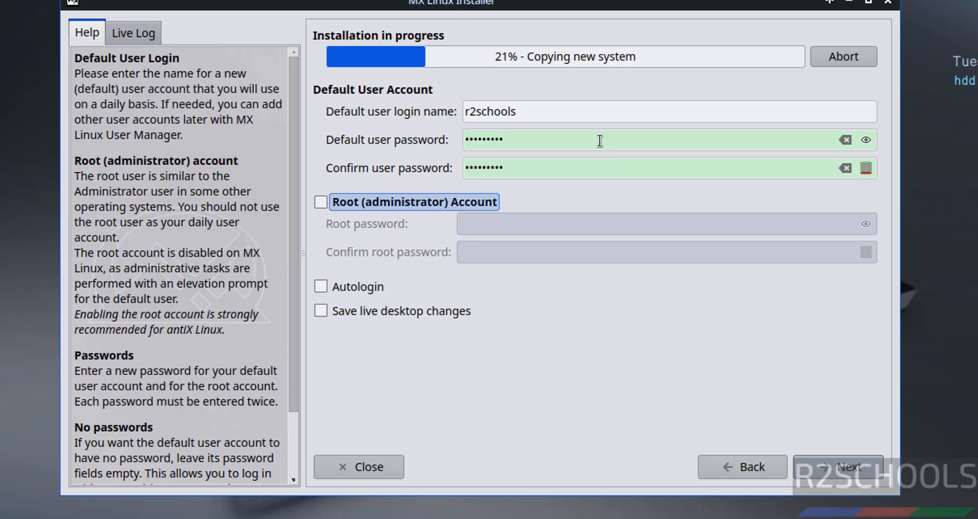
# Enable the root administrator account and enter its password in both root password fields.
pyautogui.click(393, 201)
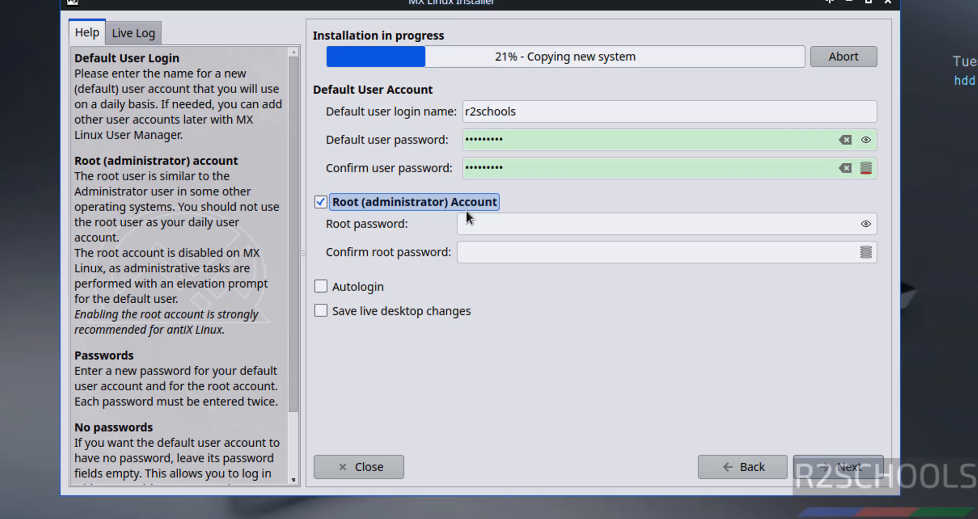
pyautogui.click(482, 223)
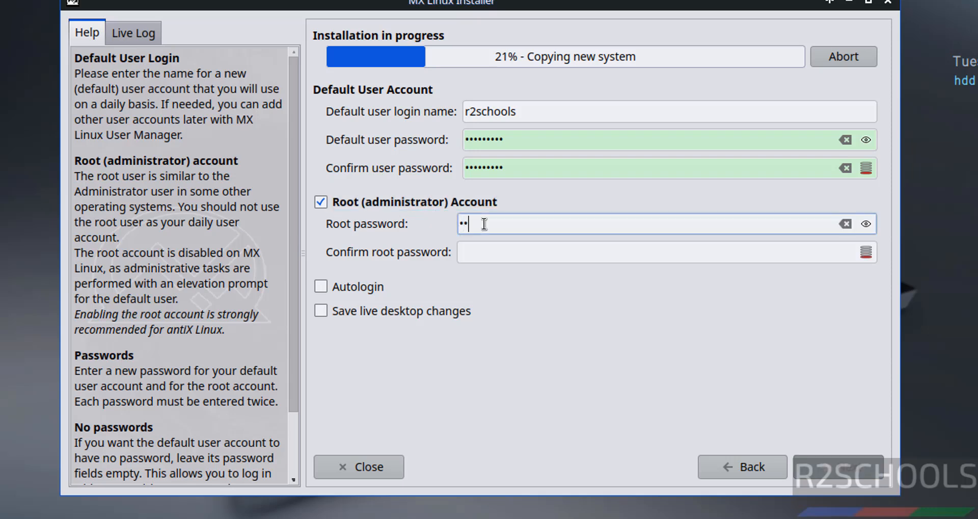
pyautogui.press('Tab')
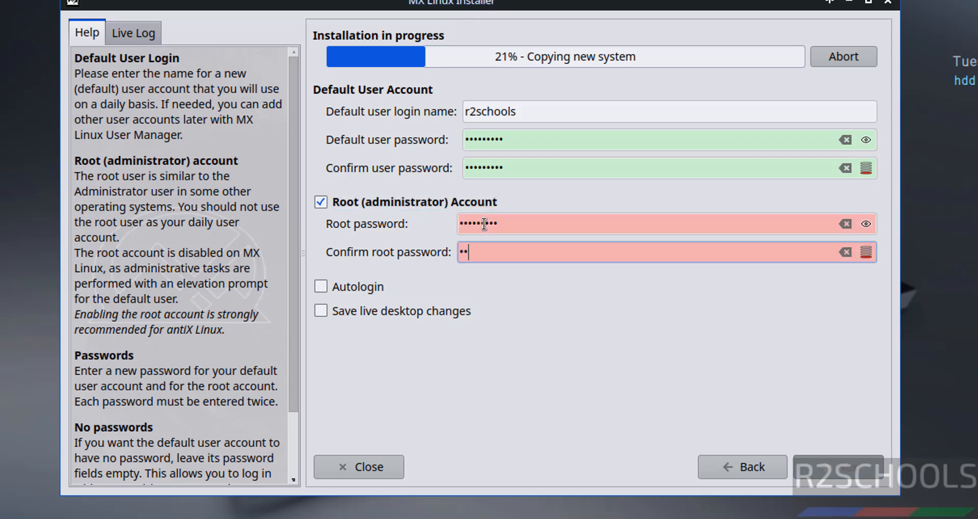
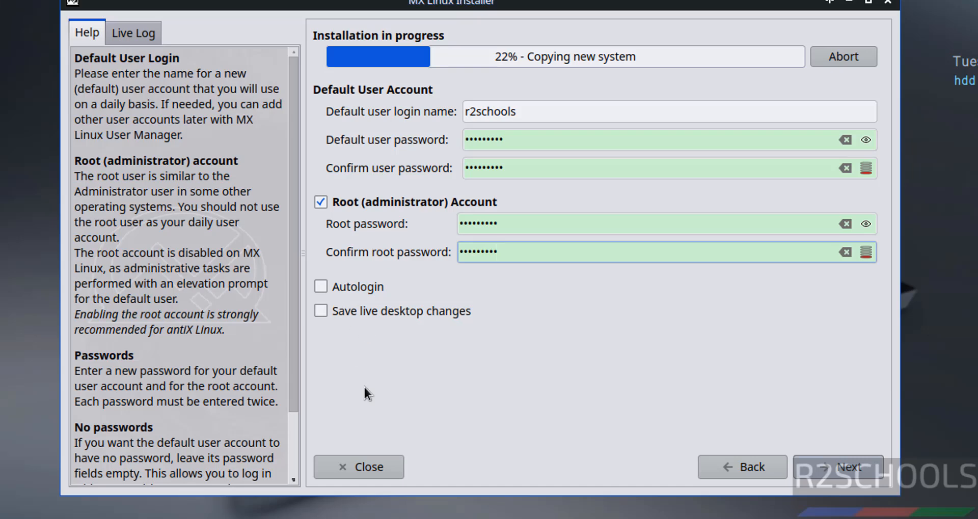
# Accept the user account details and let installation finish with automatic reboot on close enabled.
pyautogui.click(830, 476)
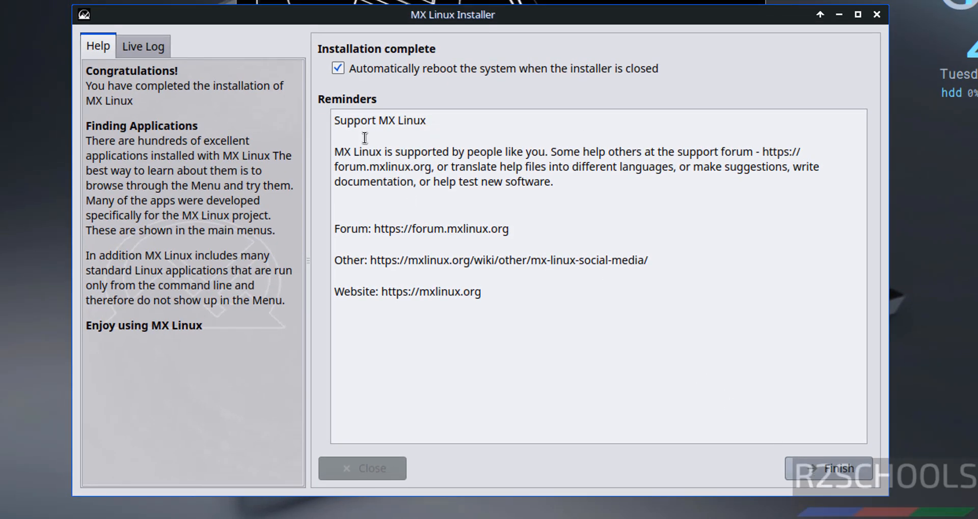
# Finish the installer and stop mxlinux236vm's CD/DVD (SATA) drive from connecting at power on.
pyautogui.click(811, 471)
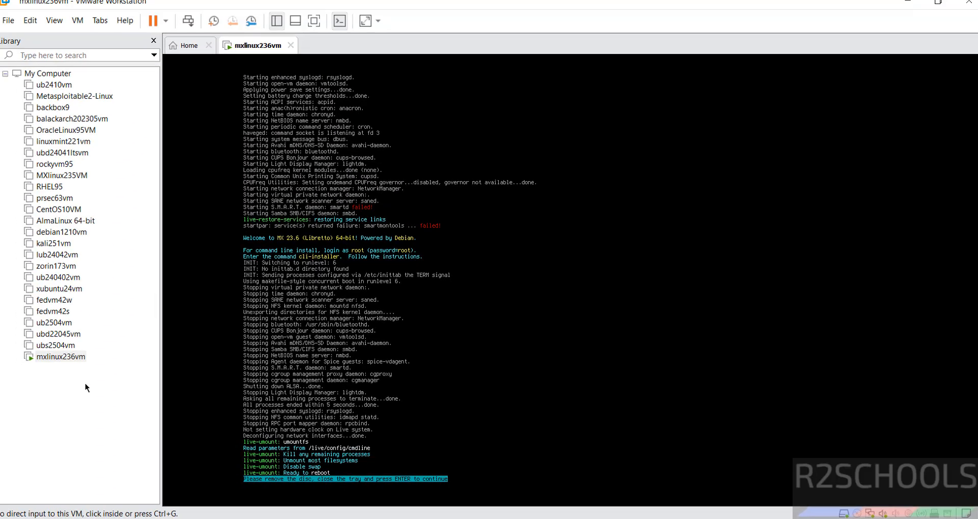
pyautogui.rightClick(59, 359)
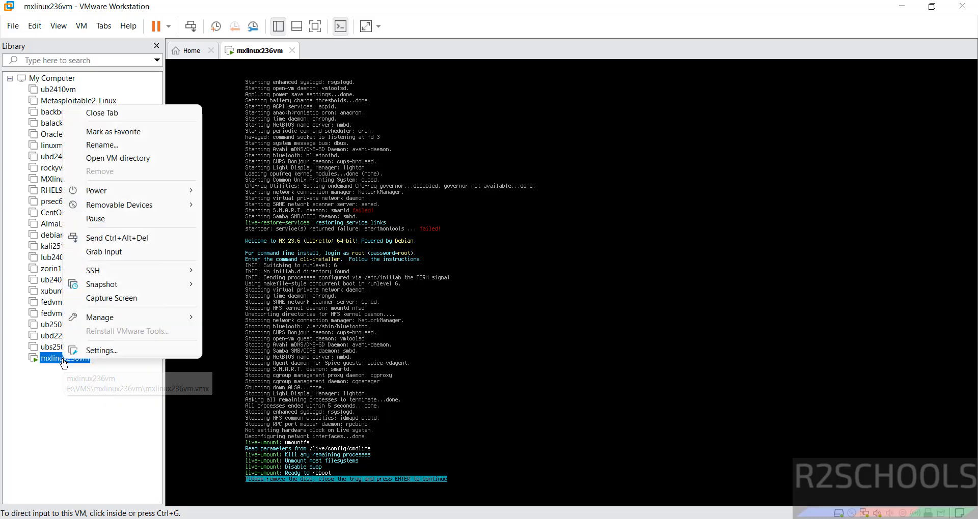
pyautogui.click(87, 352)
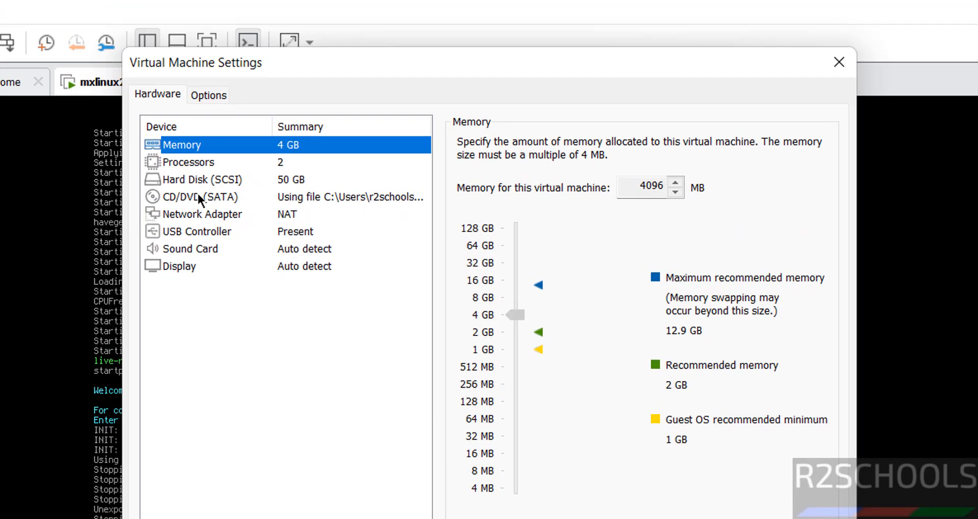
pyautogui.click(304, 124)
pyautogui.click(469, 159)
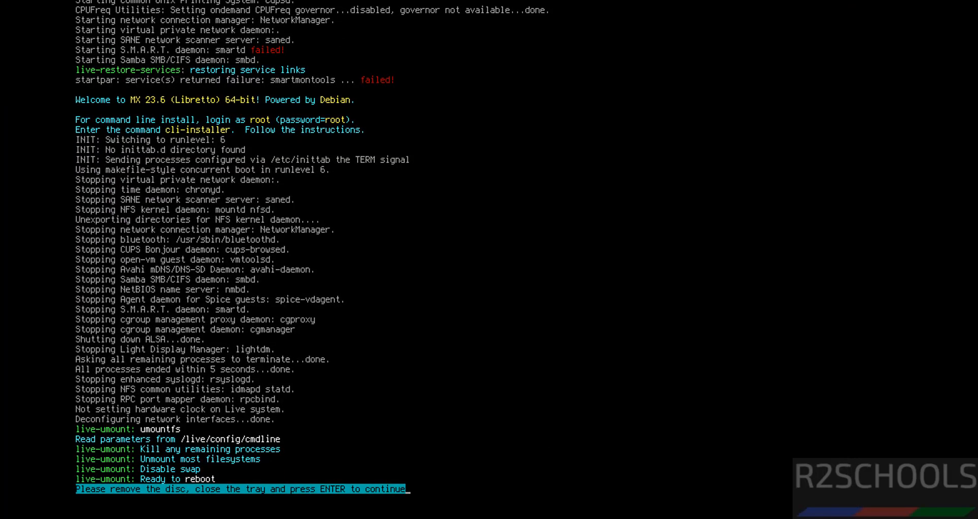
# Reboot the VM and log in to the MX-23.6 desktop with the user password.
pyautogui.press('Return')
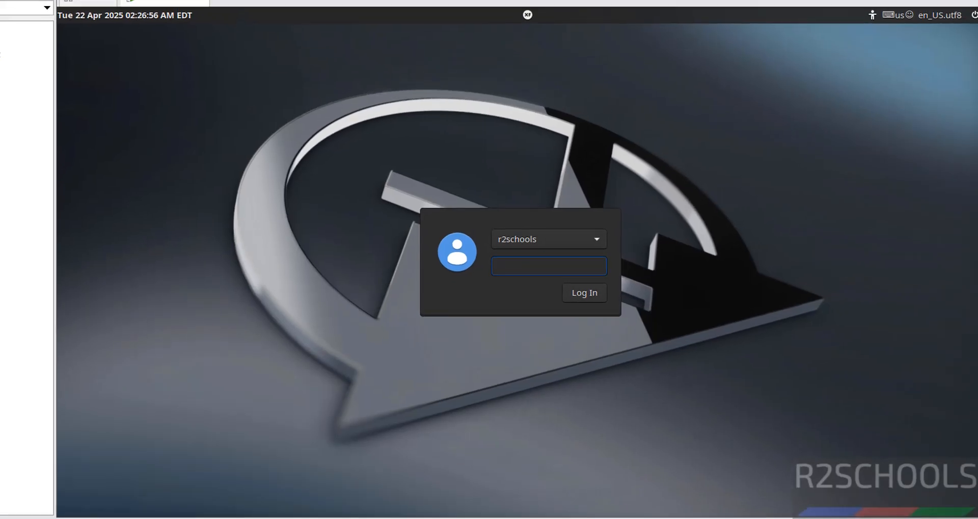
pyautogui.write('•••••••••')
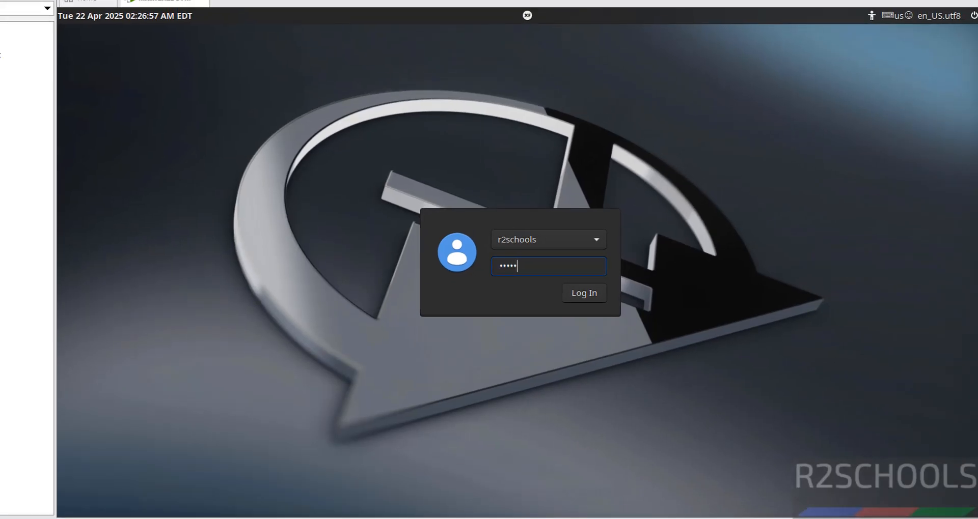
pyautogui.press('Return')
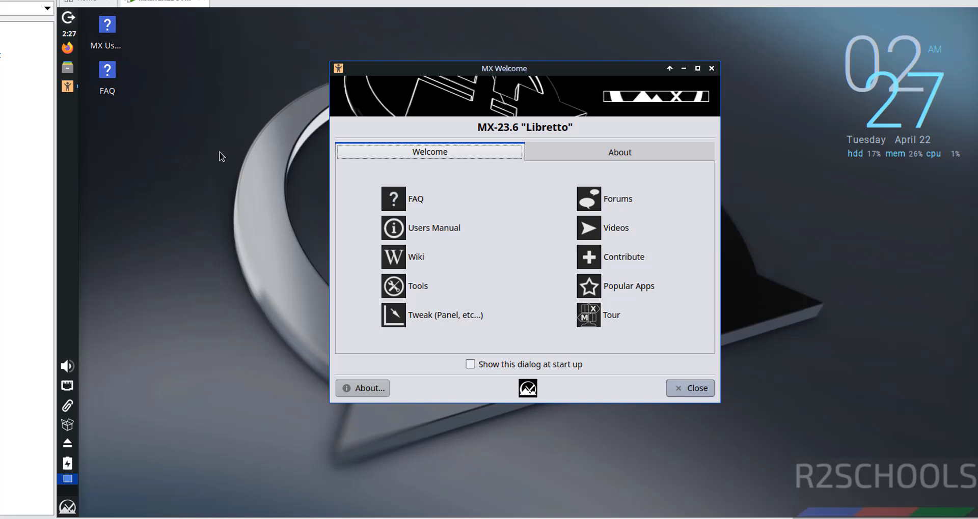
# Close MX Welcome and launch Terminal Emulator by searching 'terminal' in the Applications Menu.
pyautogui.click(685, 387)
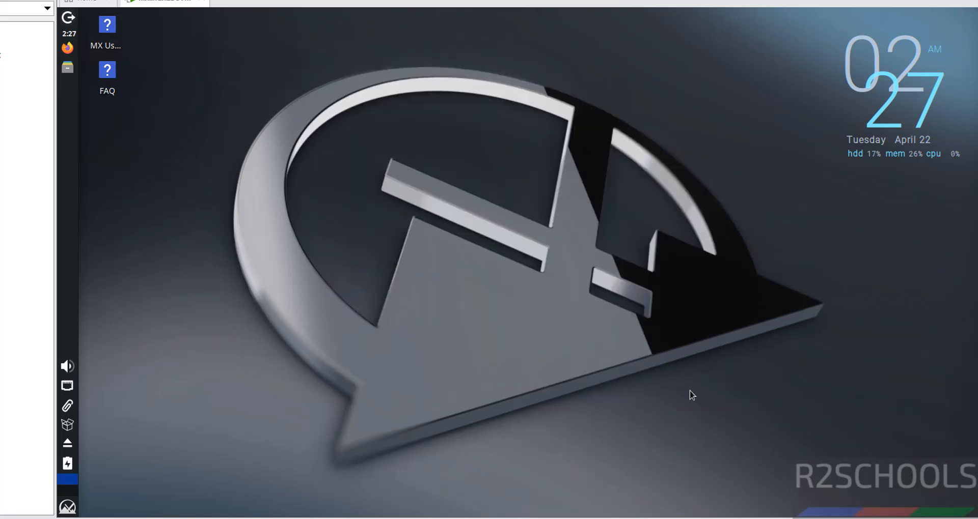
pyautogui.click(67, 509)
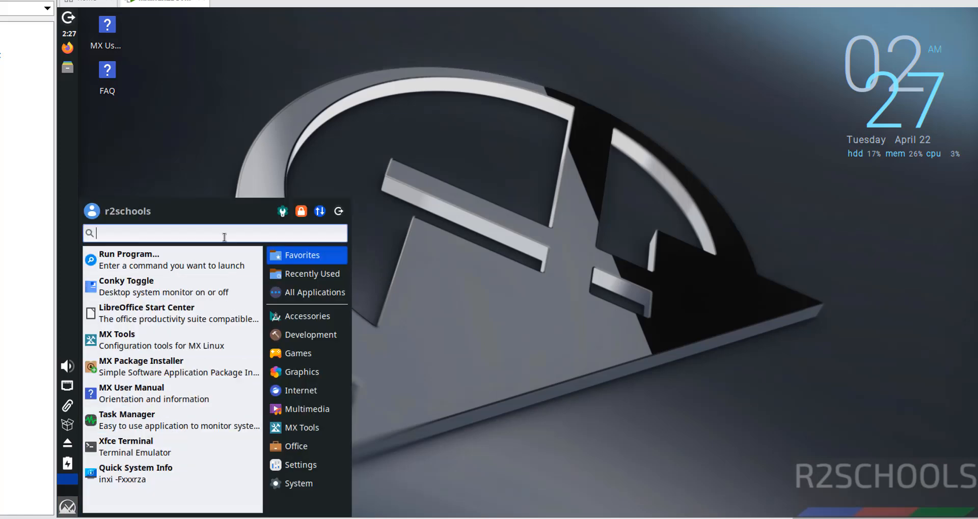
pyautogui.write('terminal')
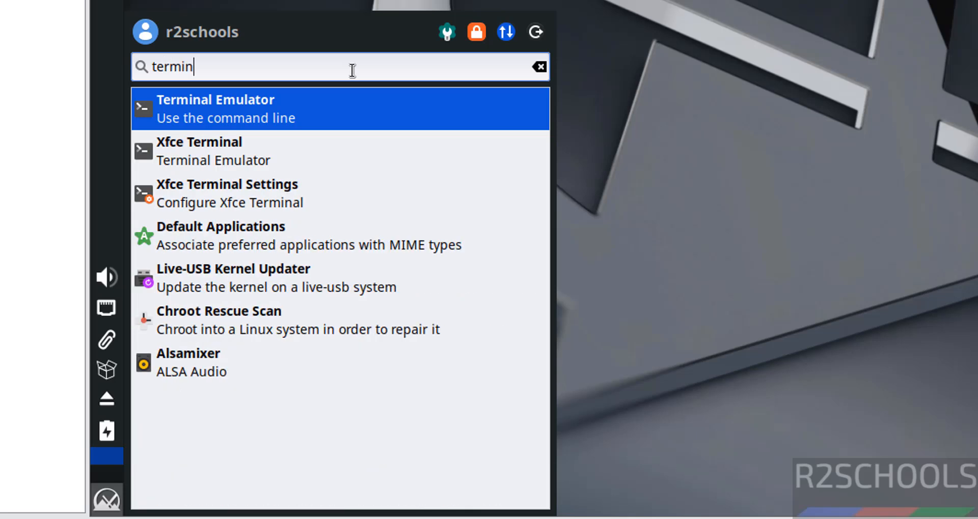
pyautogui.click(292, 104)
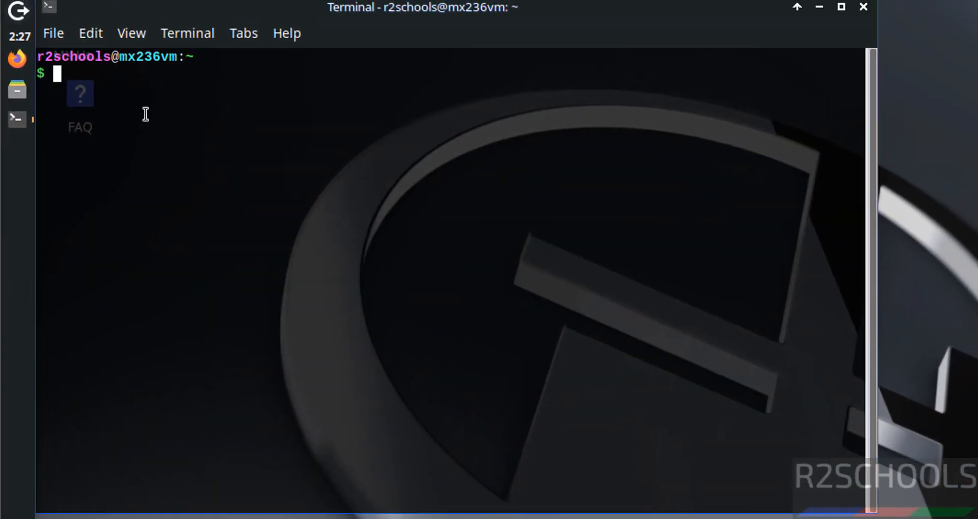
# Change the terminal font to Liberation Mono Regular size 14 in Preferences > Appearance.
pyautogui.click(91, 37)
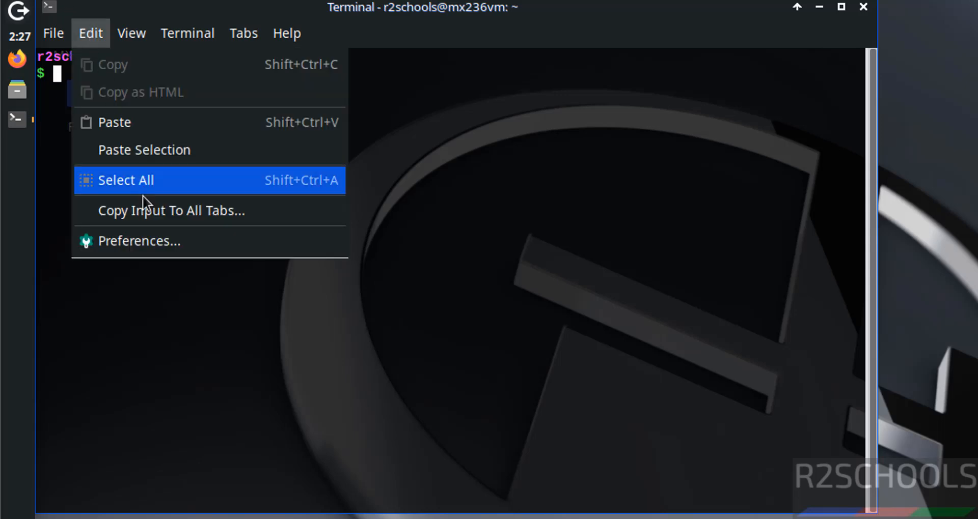
pyautogui.click(145, 236)
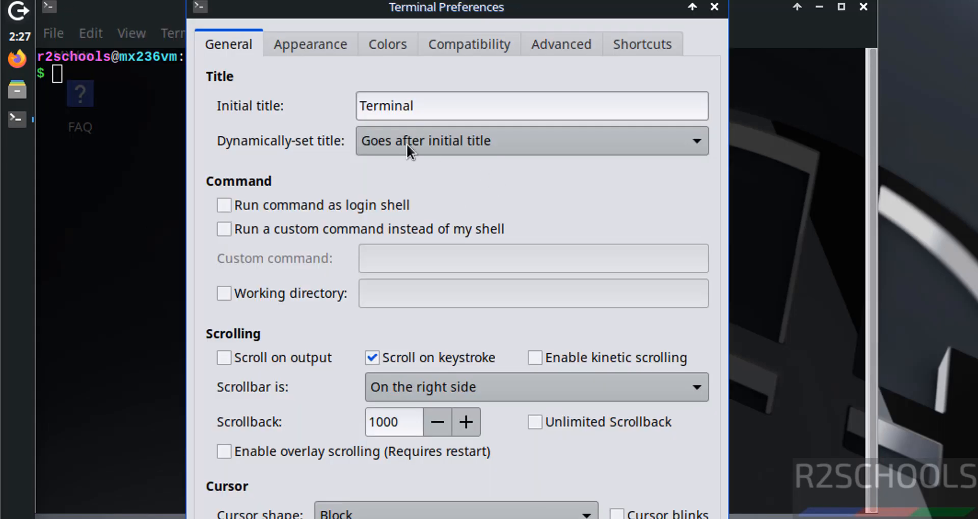
pyautogui.click(314, 47)
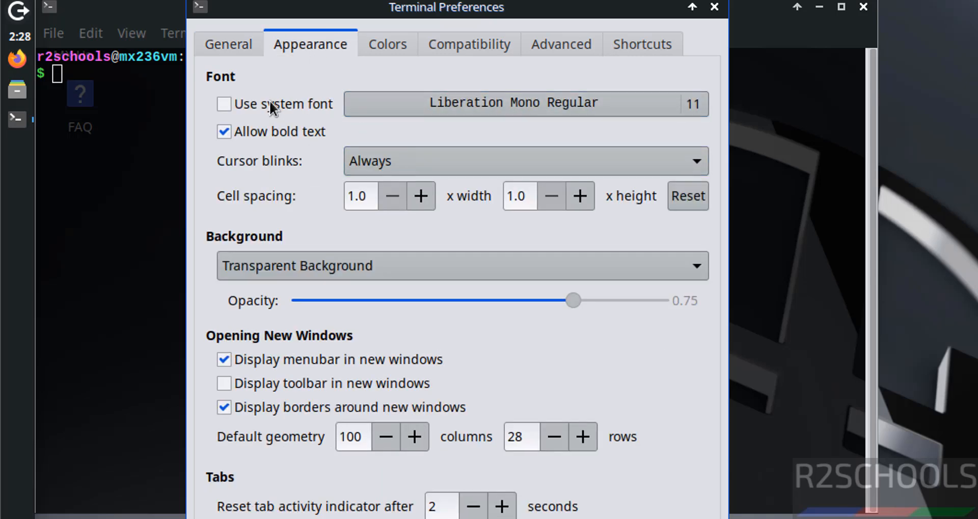
pyautogui.click(390, 100)
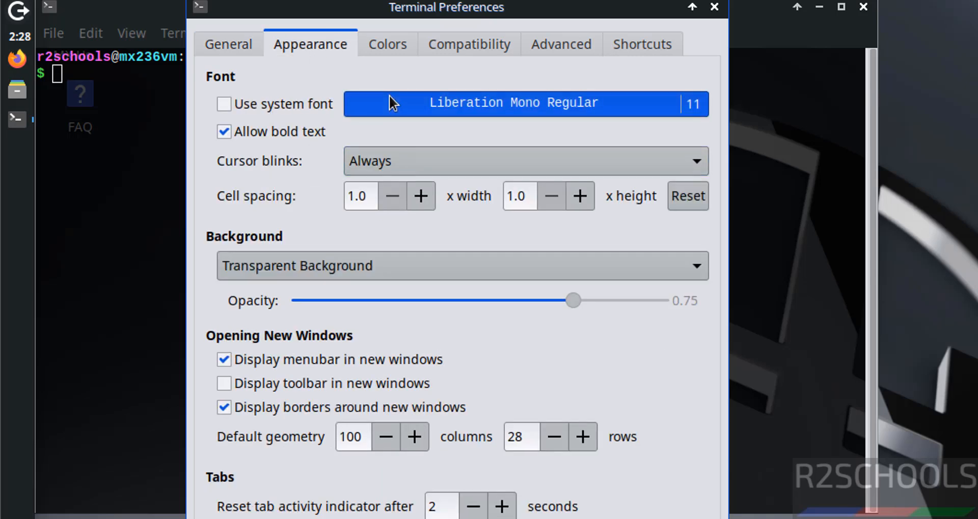
pyautogui.click(617, 515)
pyautogui.click(618, 516)
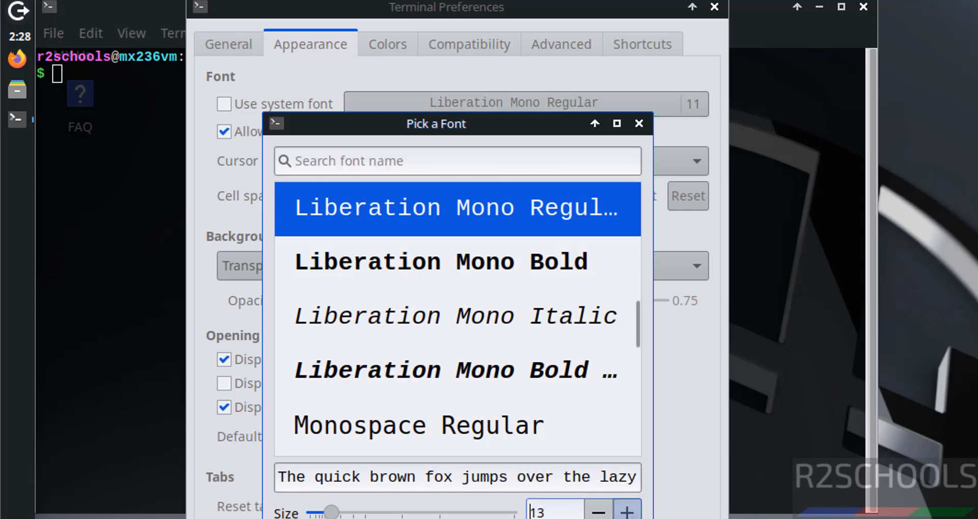
pyautogui.click(617, 516)
pyautogui.press('Return')
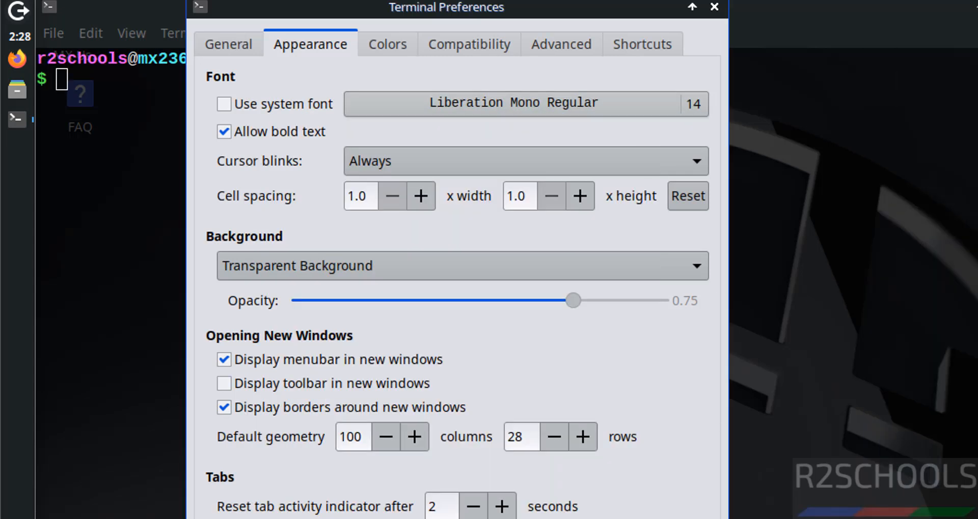
pyautogui.press('Escape')
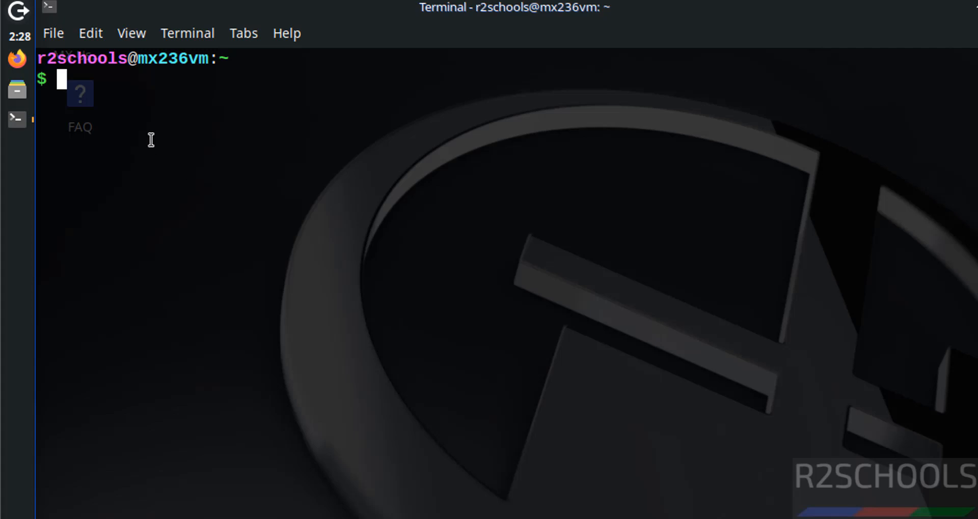
pyautogui.write('more ')
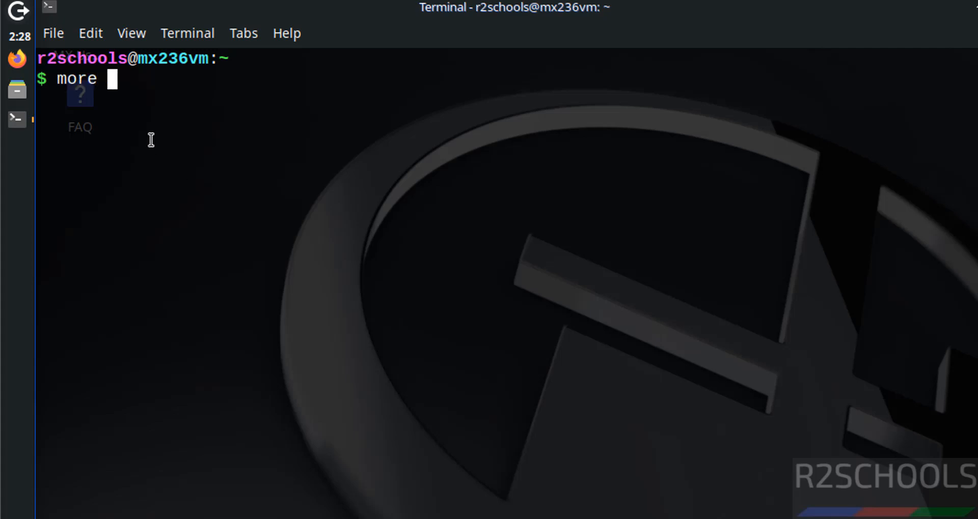
pyautogui.write('/etc/os-re')
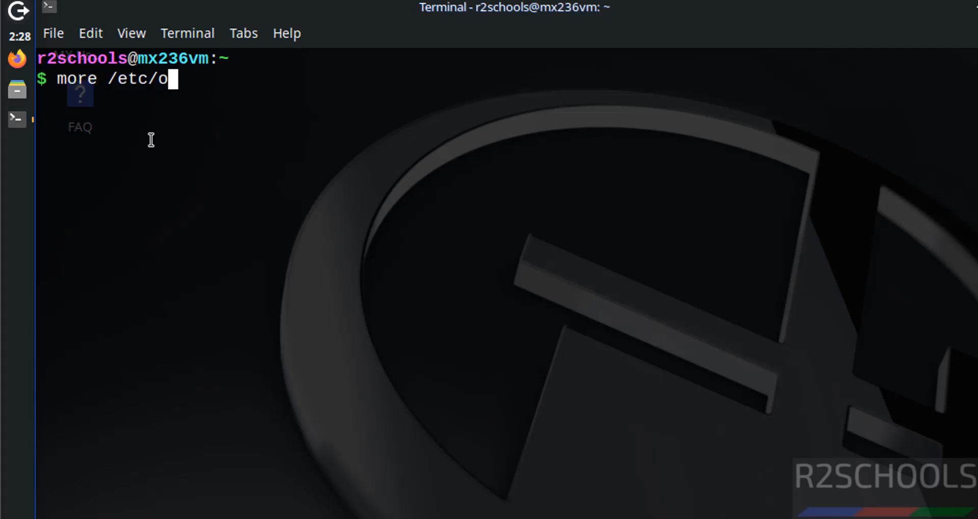
pyautogui.press('Tab')
pyautogui.press('Return')
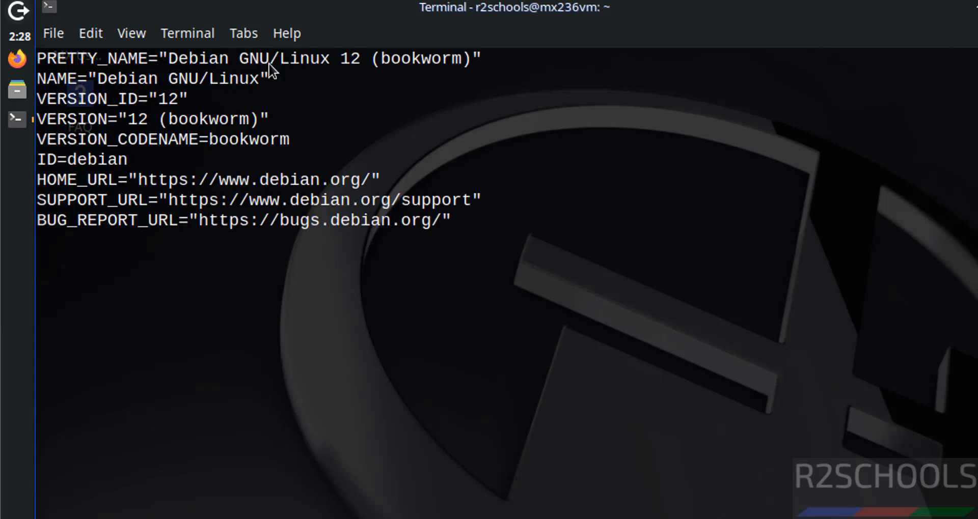
pyautogui.scroll(-1, 269, 108)
pyautogui.hotkey('ctrl', 'l')
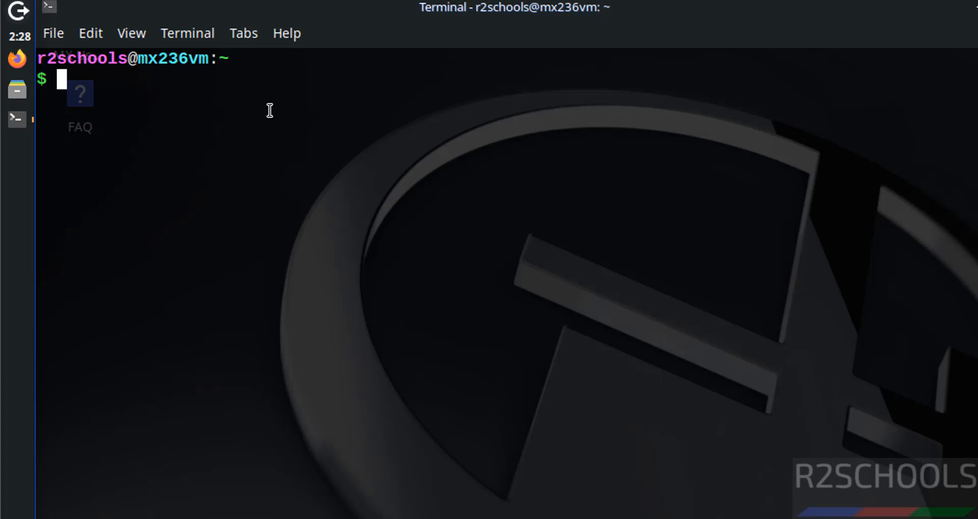
pyautogui.write('ifconfig')
pyautogui.press('Return')
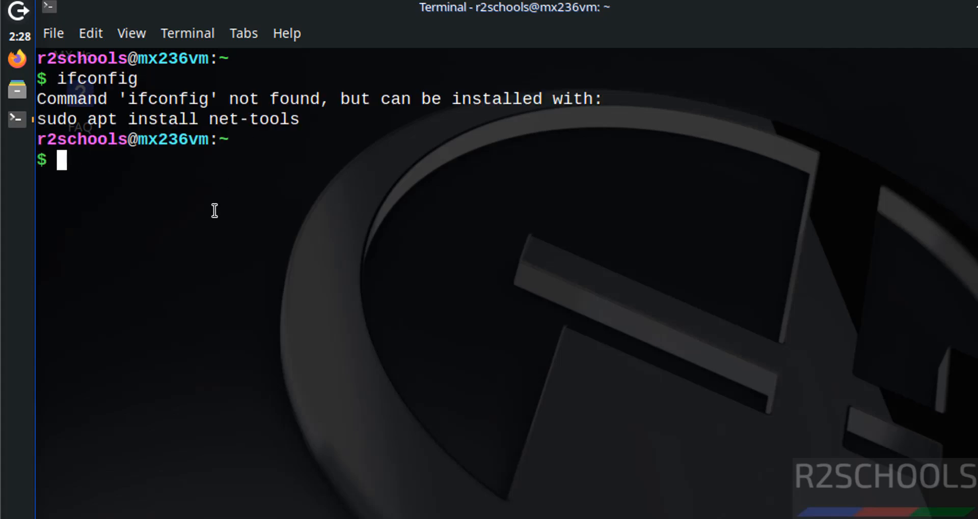
pyautogui.write('ip ')
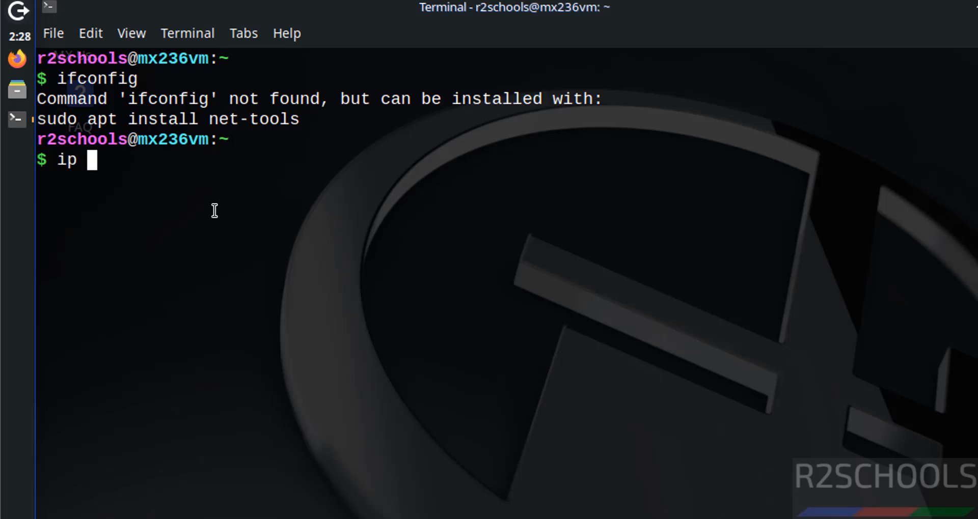
pyautogui.write('addr')
pyautogui.press('Return')
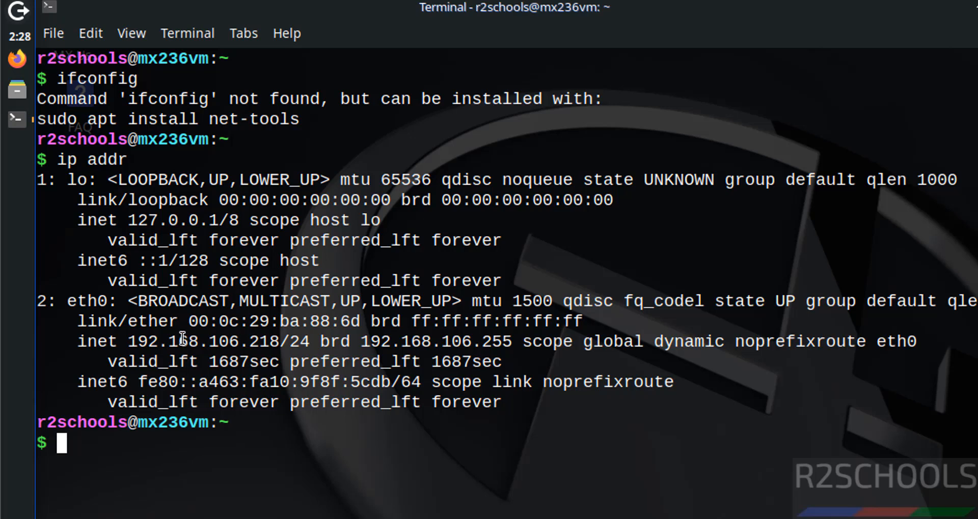
pyautogui.hotkey('ctrl', 'l')
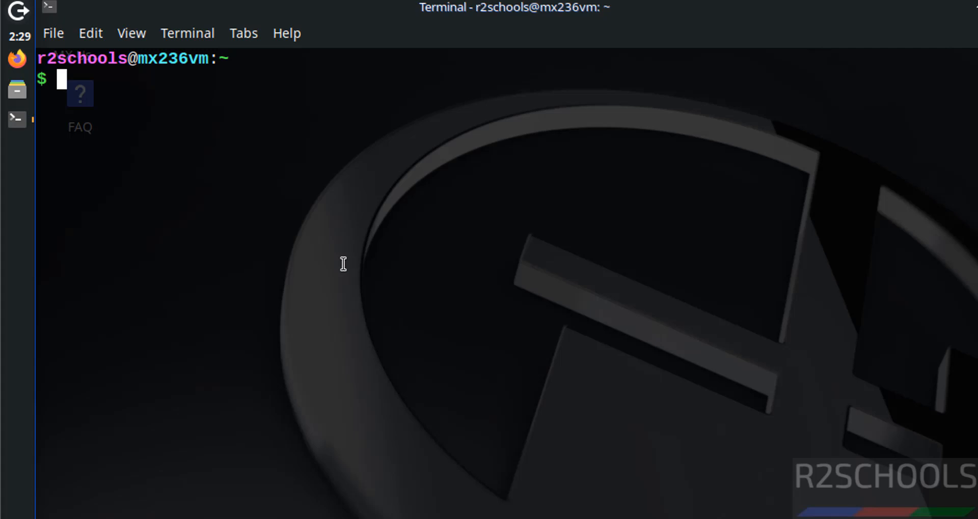
# Run sudo apt update && sudo apt upgrade and confirm the 17-package upgrade with y.
pyautogui.write('sudo atp')
pyautogui.press('BackSpace')
pyautogui.press('BackSpace')
pyautogui.press('BackSpace')
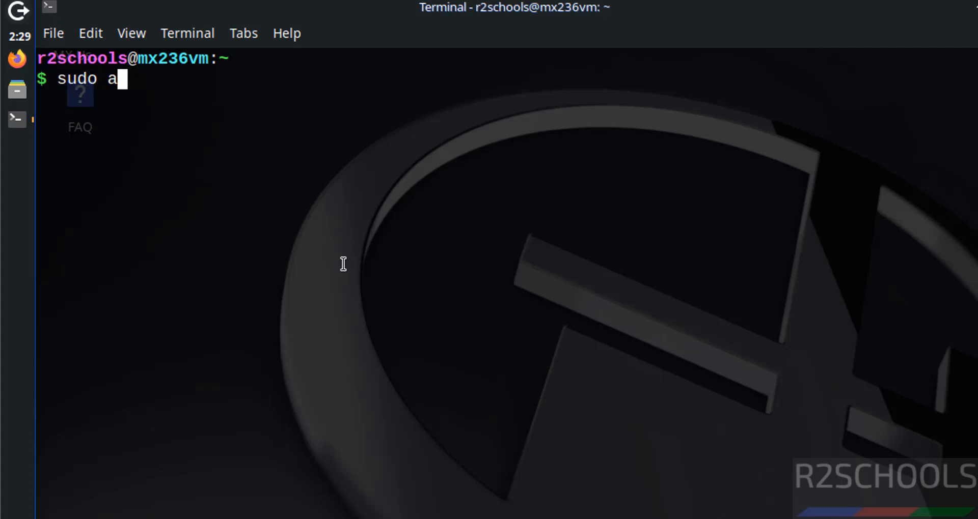
pyautogui.write('pt update ')
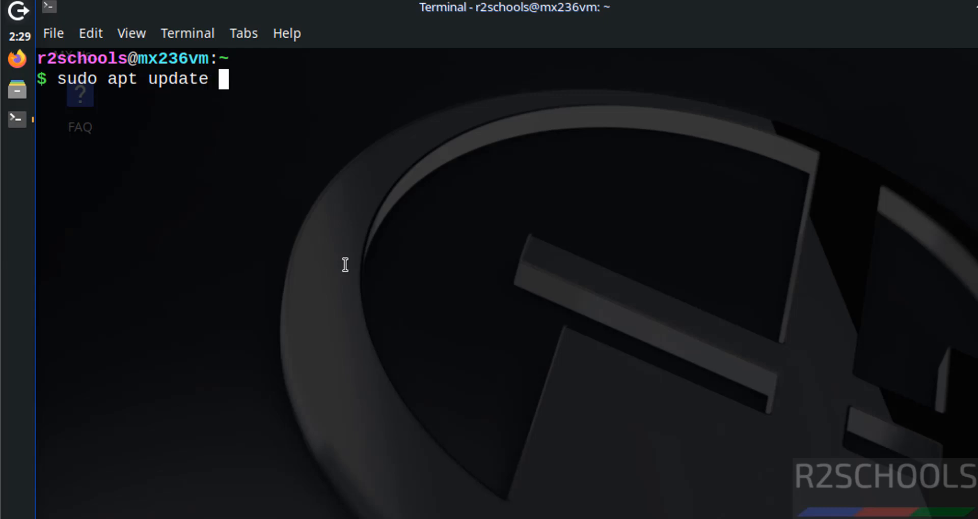
pyautogui.write('&& sudo apt u')
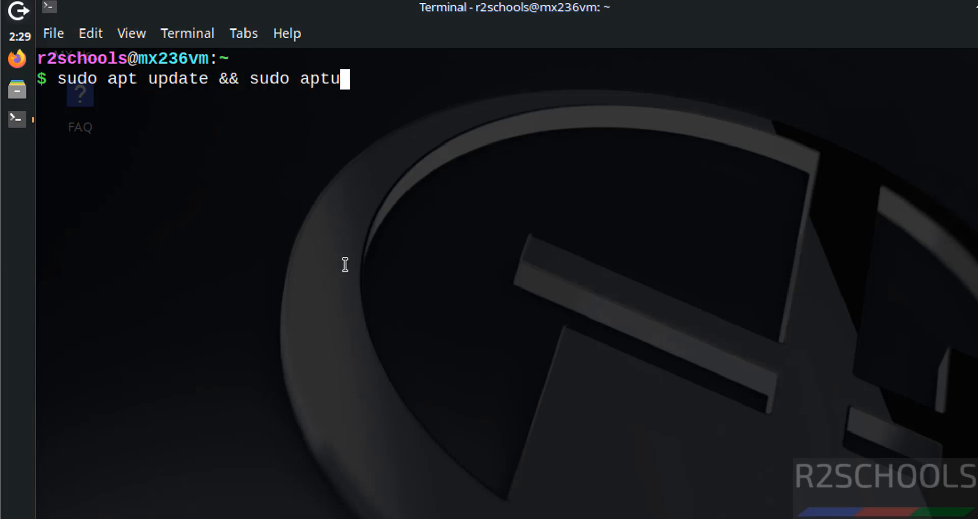
pyautogui.write('p')
pyautogui.press('BackSpace')
pyautogui.press('BackSpace')
pyautogui.write('up')
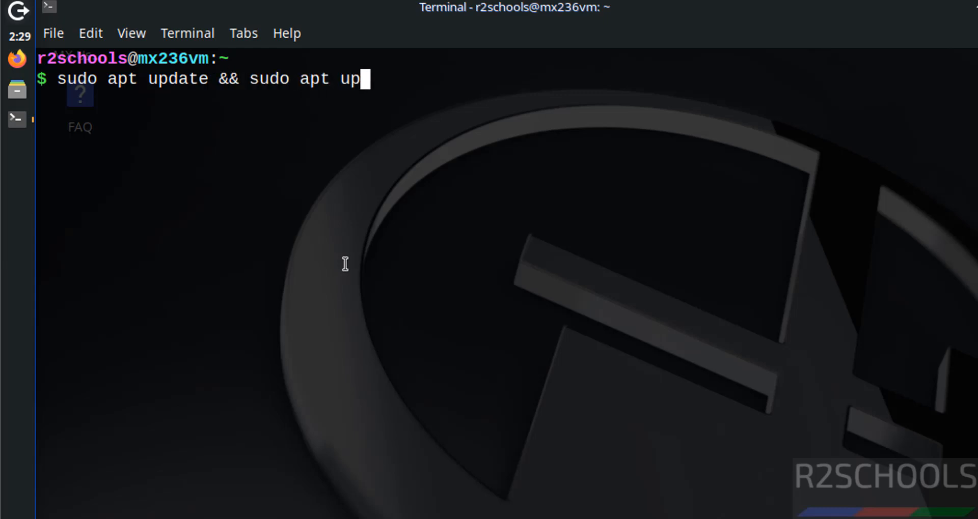
pyautogui.write('grade')
pyautogui.press('Return')
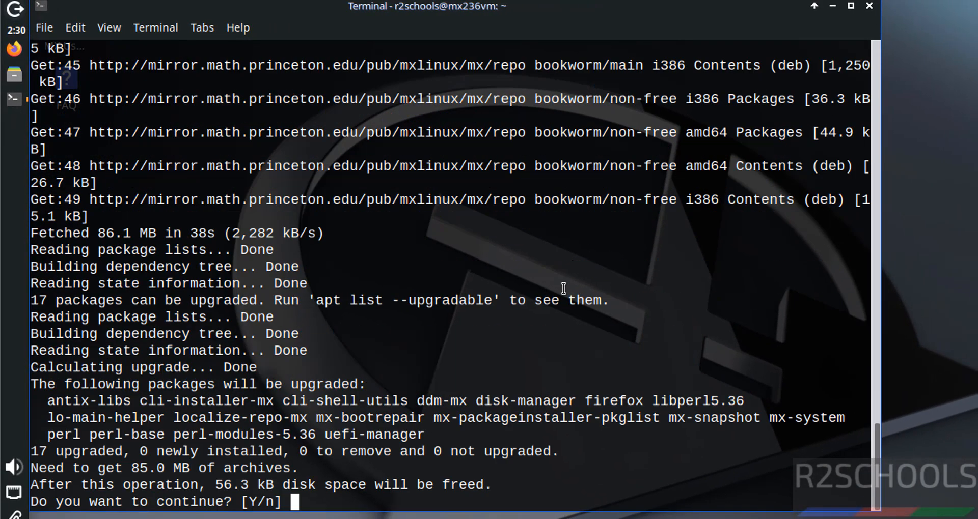
pyautogui.write('y')
pyautogui.press('Return')
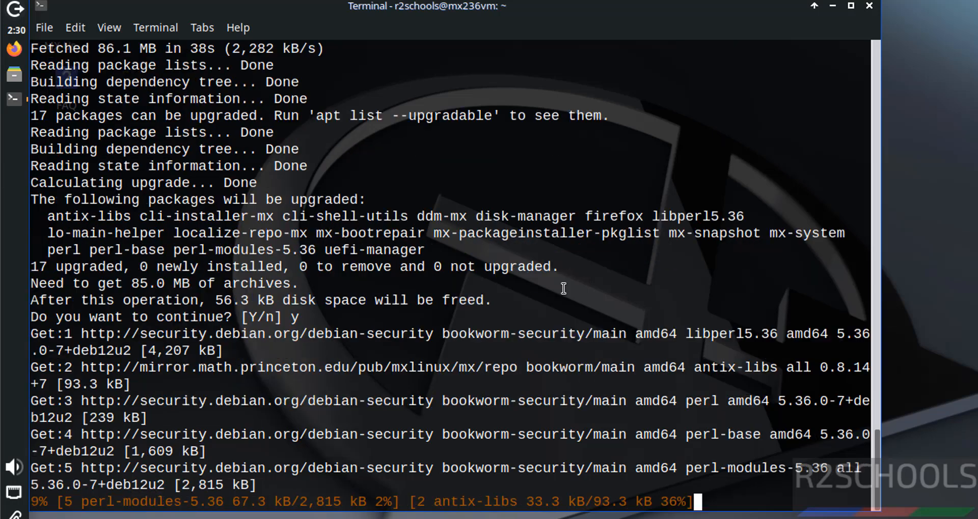